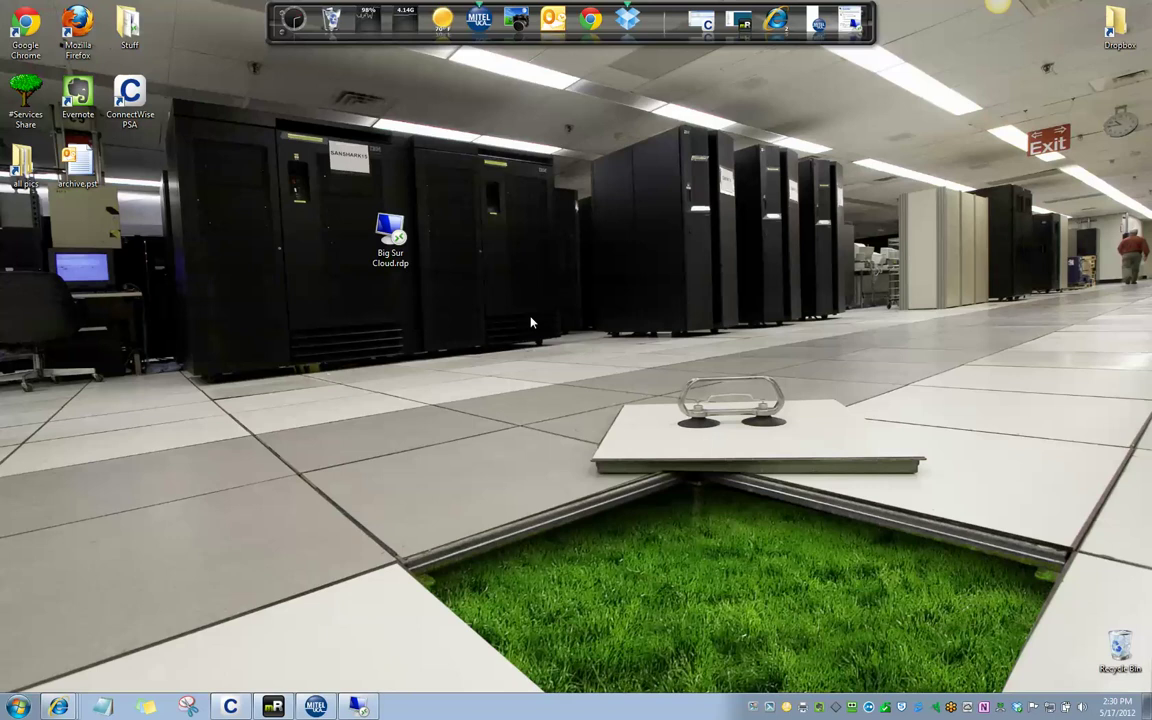
# Launch the Big Sur Cloud.rdp remote desktop connection from the desktop
pyautogui.doubleClick(392, 245)
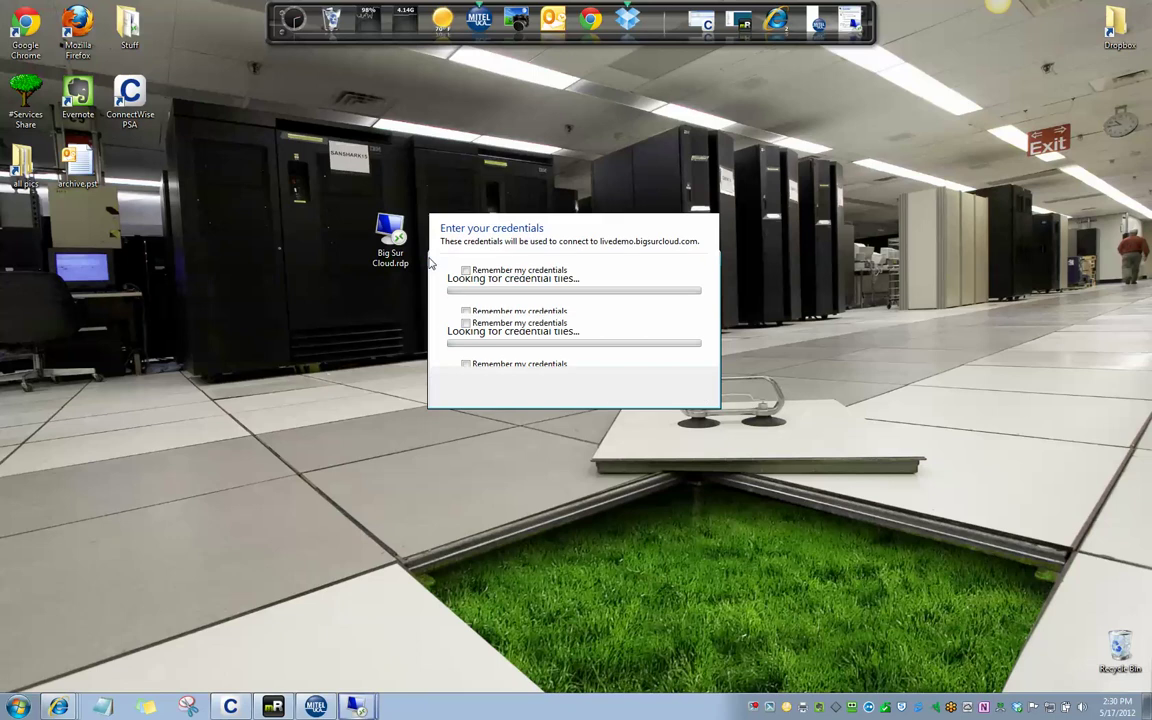
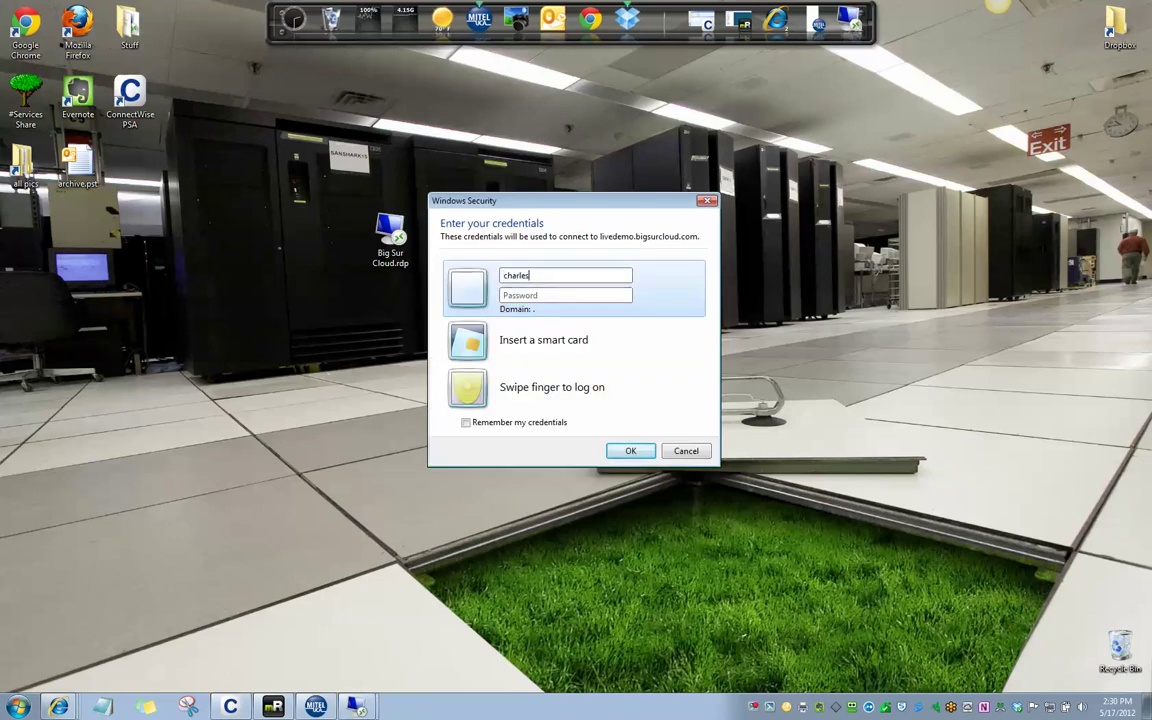
# Sign in to livedemo.bigsurcloud.com with the account user name and password
pyautogui.press('Tab')
pyautogui.write('*******')
pyautogui.press('Return')
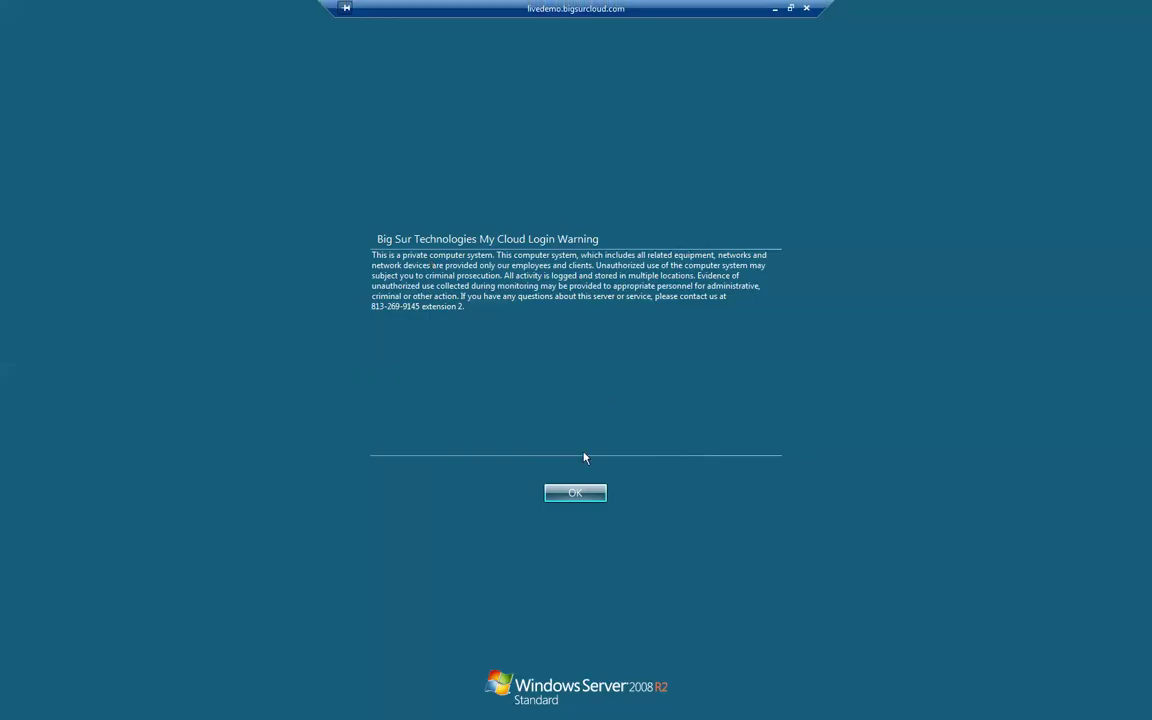
# Accept the Big Sur login warning and type 'Test 123' in italics in a blank document
pyautogui.click(578, 493)
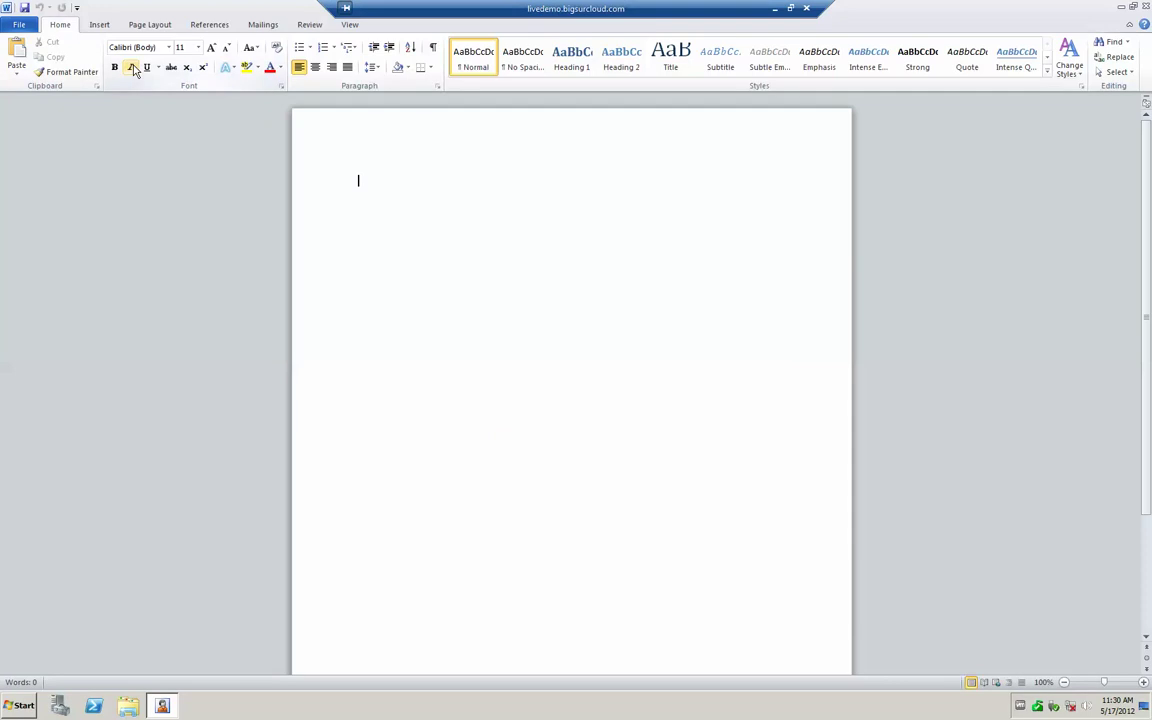
pyautogui.click(132, 68)
pyautogui.write('Test 12')
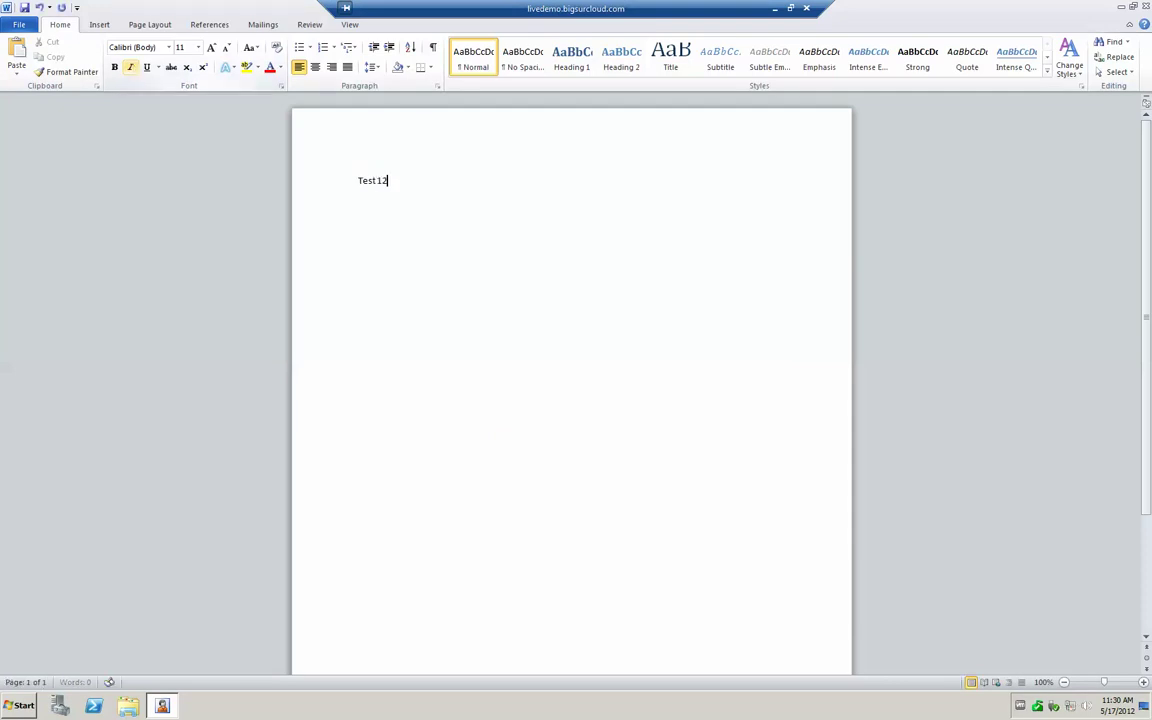
pyautogui.write('3')
# Print the document on TSPrint Printer
pyautogui.click(17, 26)
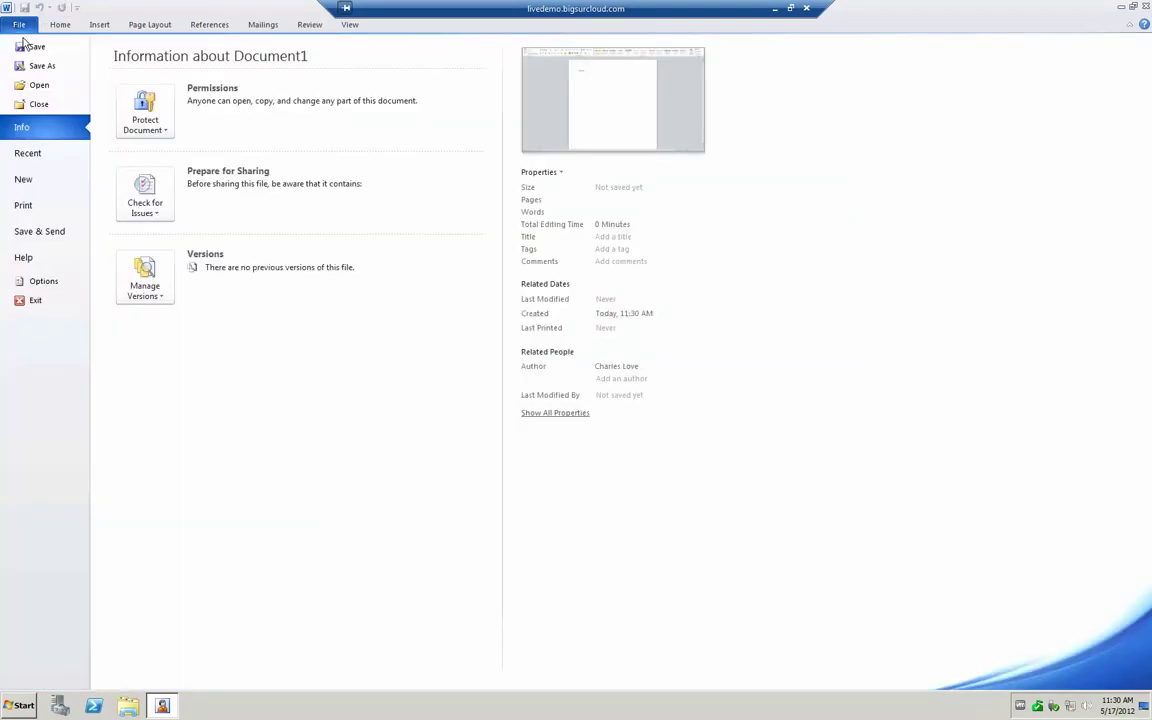
pyautogui.click(62, 209)
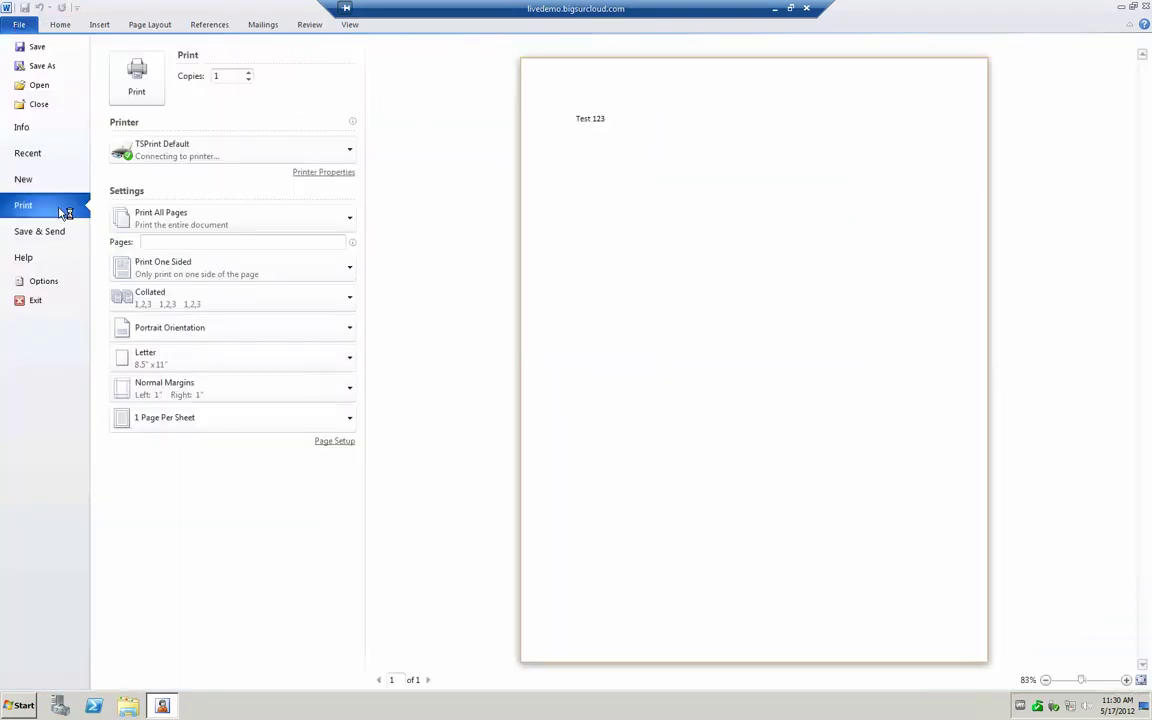
pyautogui.click(150, 155)
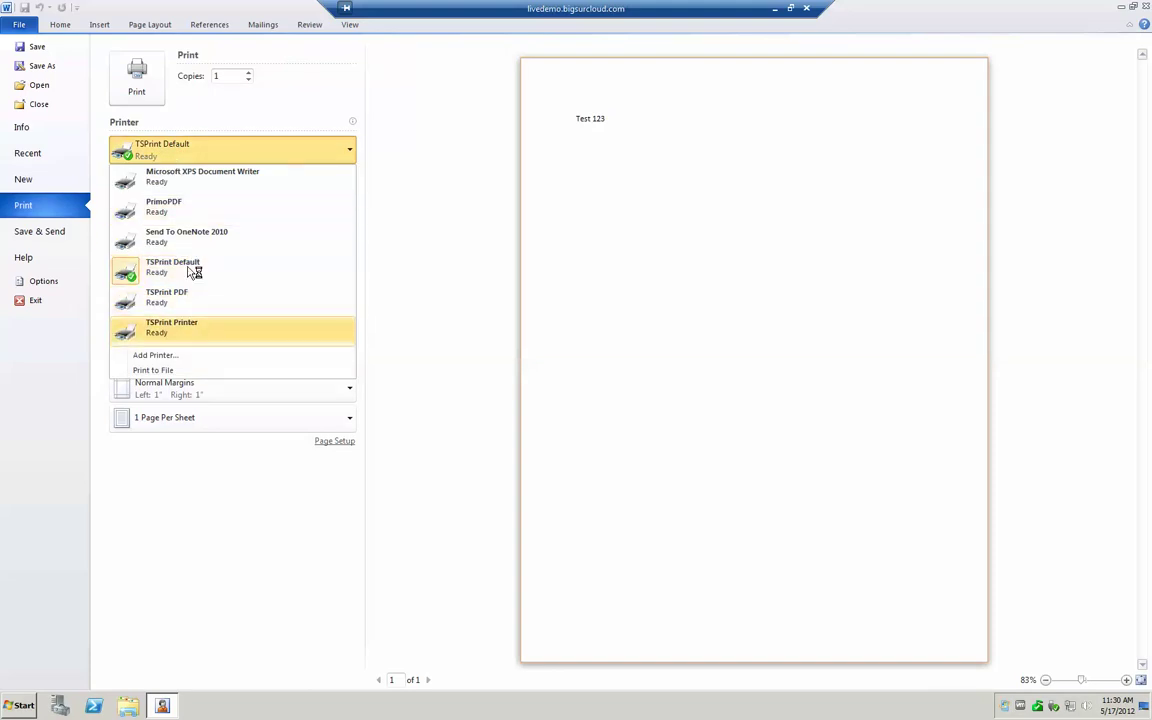
pyautogui.click(208, 338)
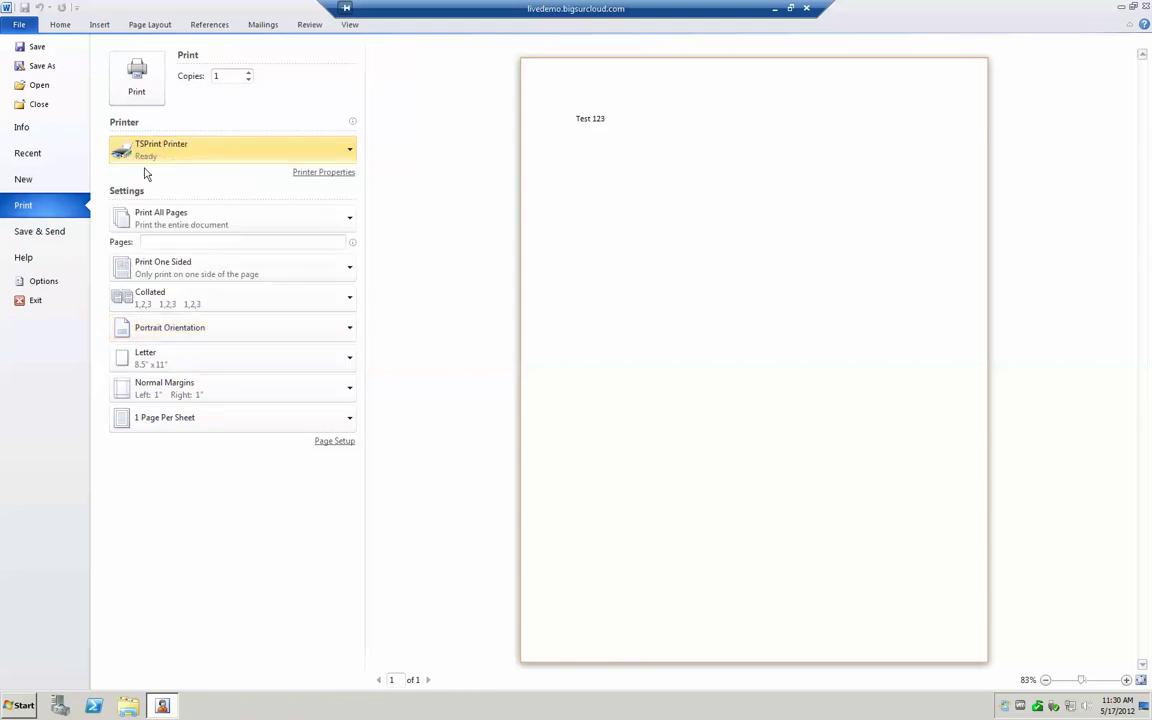
pyautogui.click(136, 92)
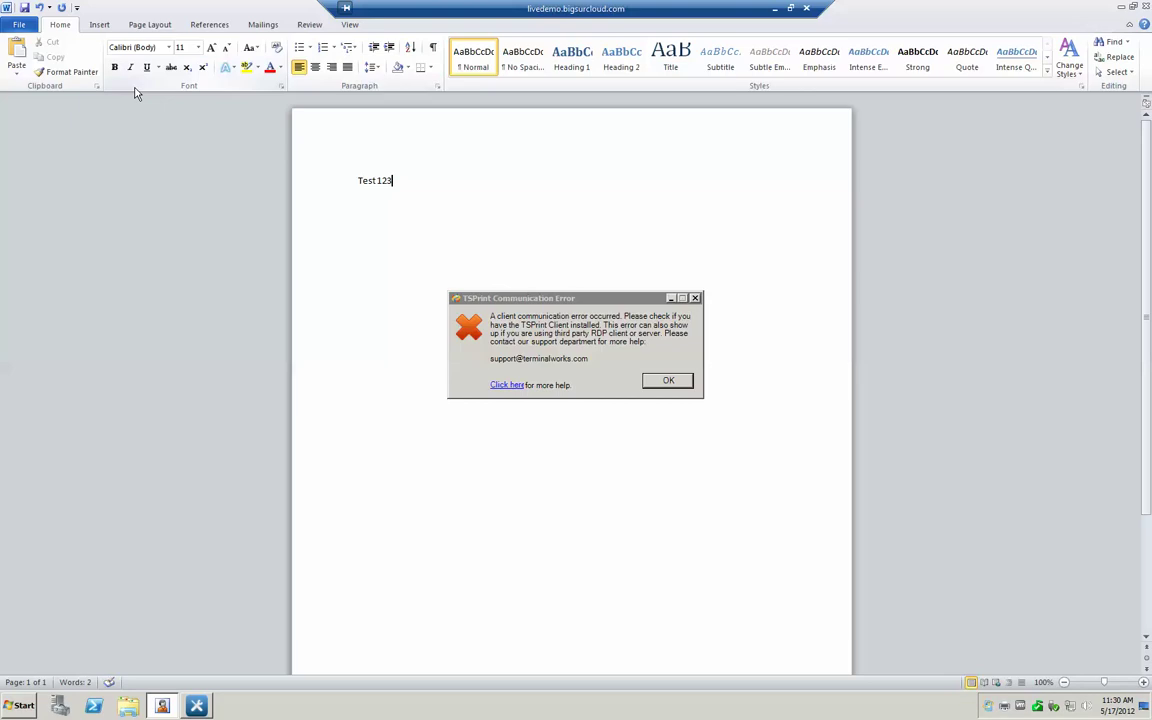
# Dismiss the TSPrint Communication Error about the missing TSPrint Client
pyautogui.click(667, 381)
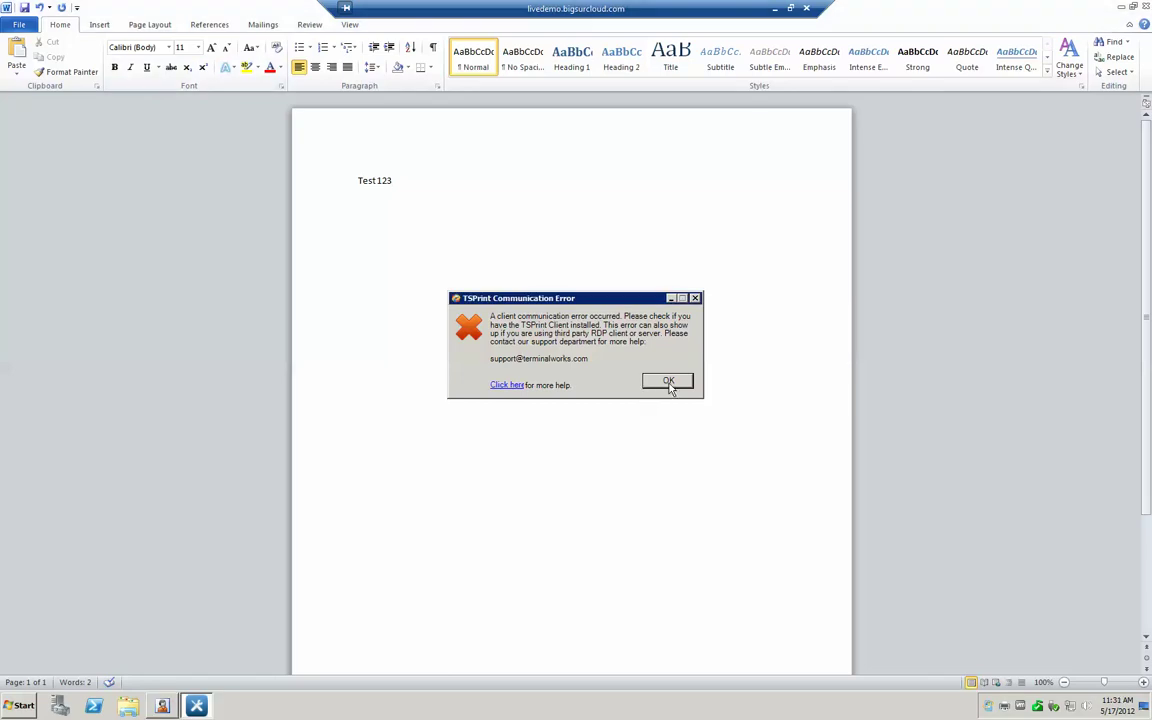
# Leave the remote session, search Google for 'tsprint', and open the TerminalWorks TSPrint result
pyautogui.click(774, 9)
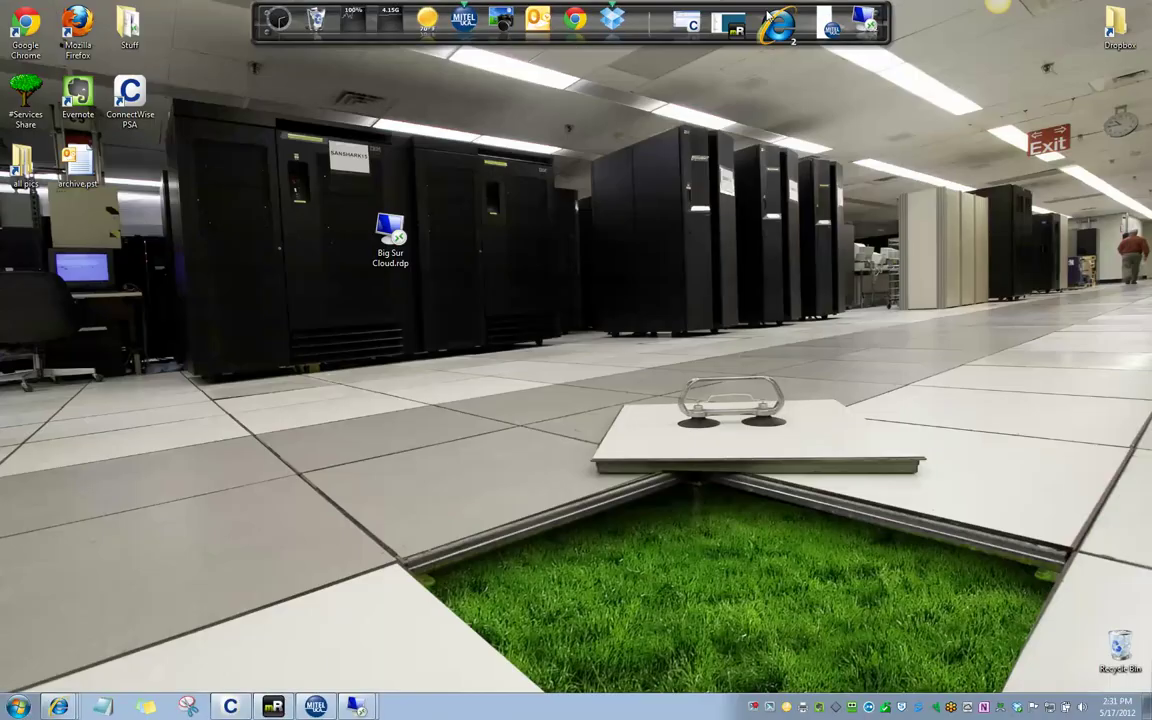
pyautogui.moveTo(75, 708)
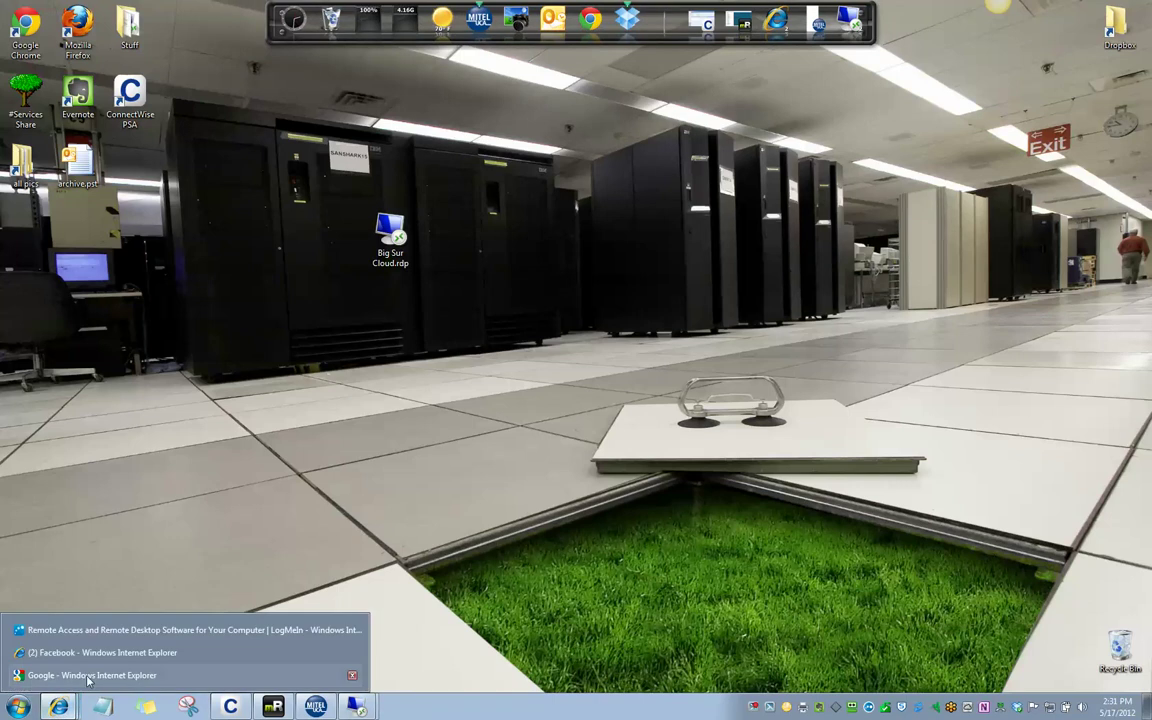
pyautogui.click(90, 675)
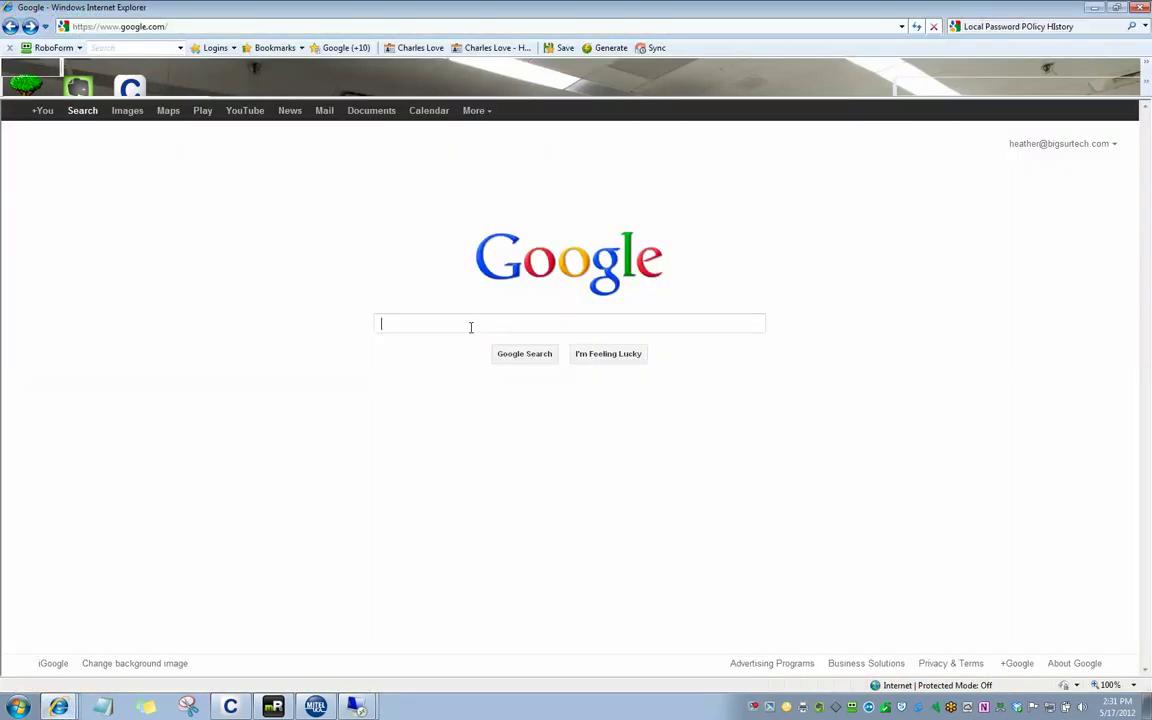
pyautogui.write('tspri')
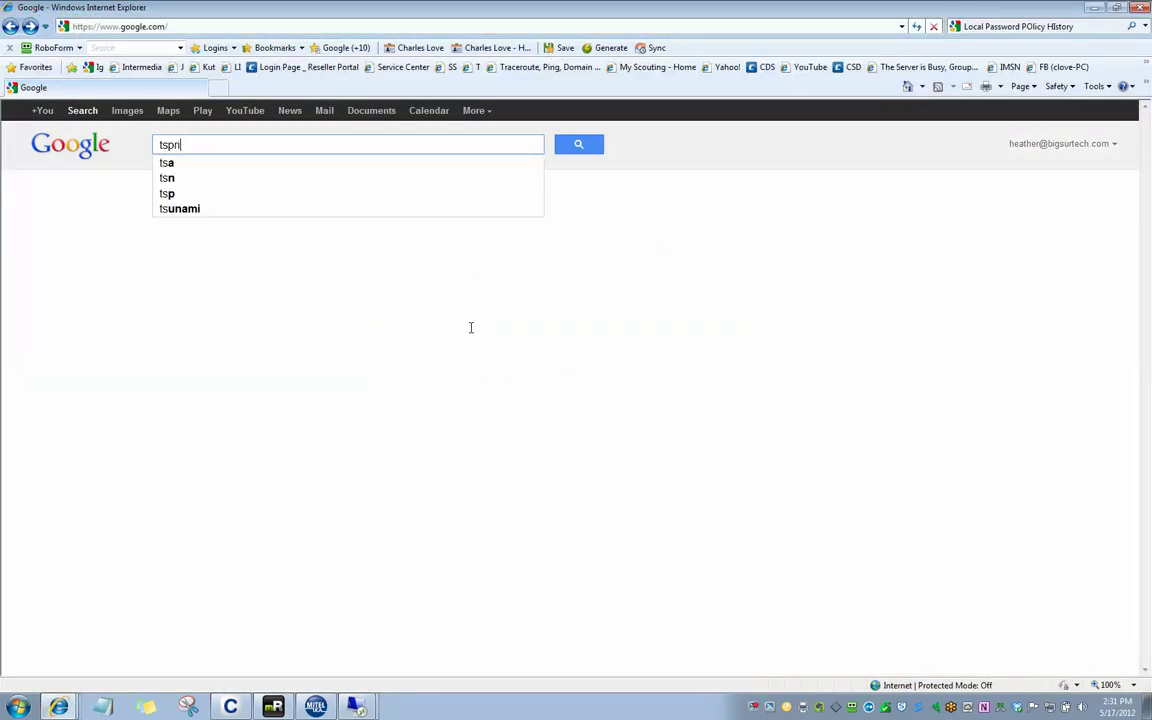
pyautogui.write('nt')
pyautogui.press('Return')
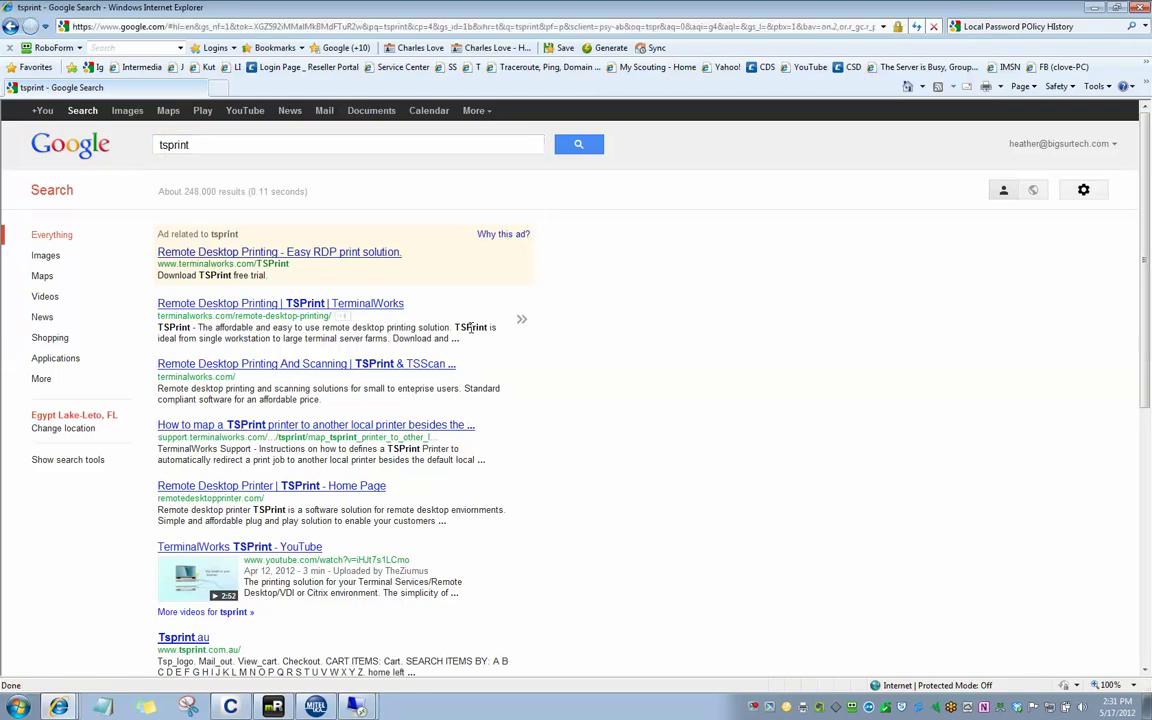
pyautogui.click(255, 306)
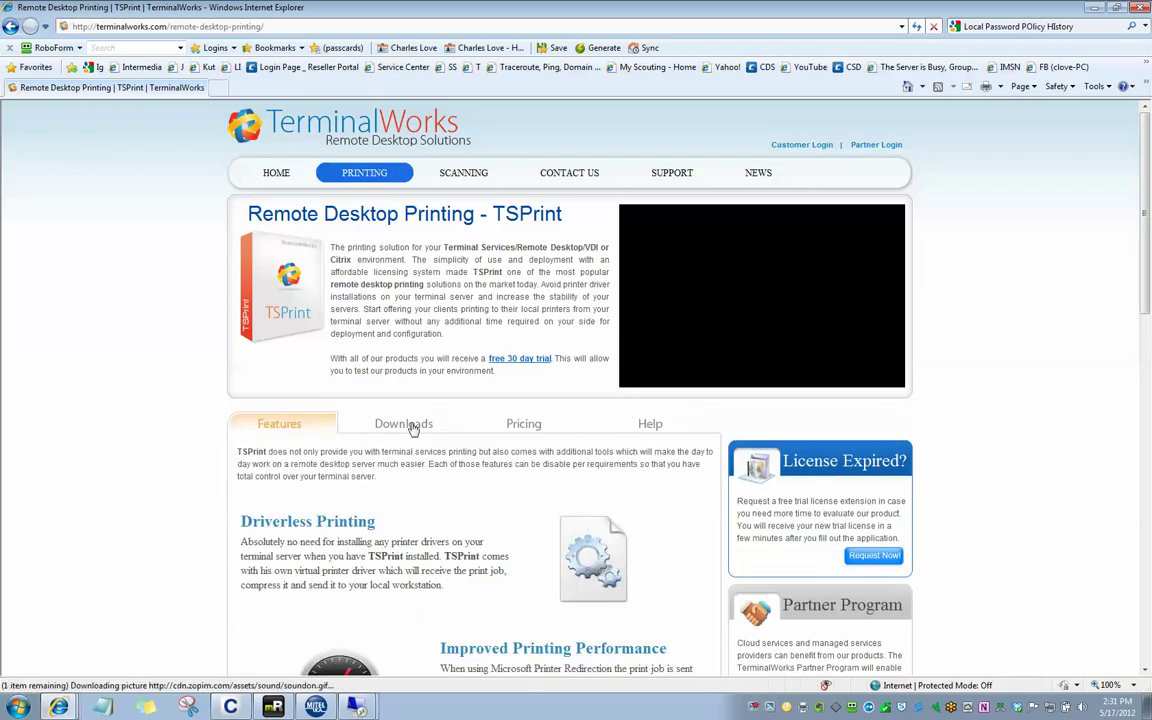
# Download the TSPrint client installer from the Downloads tab and run it past both security warnings
pyautogui.click(408, 424)
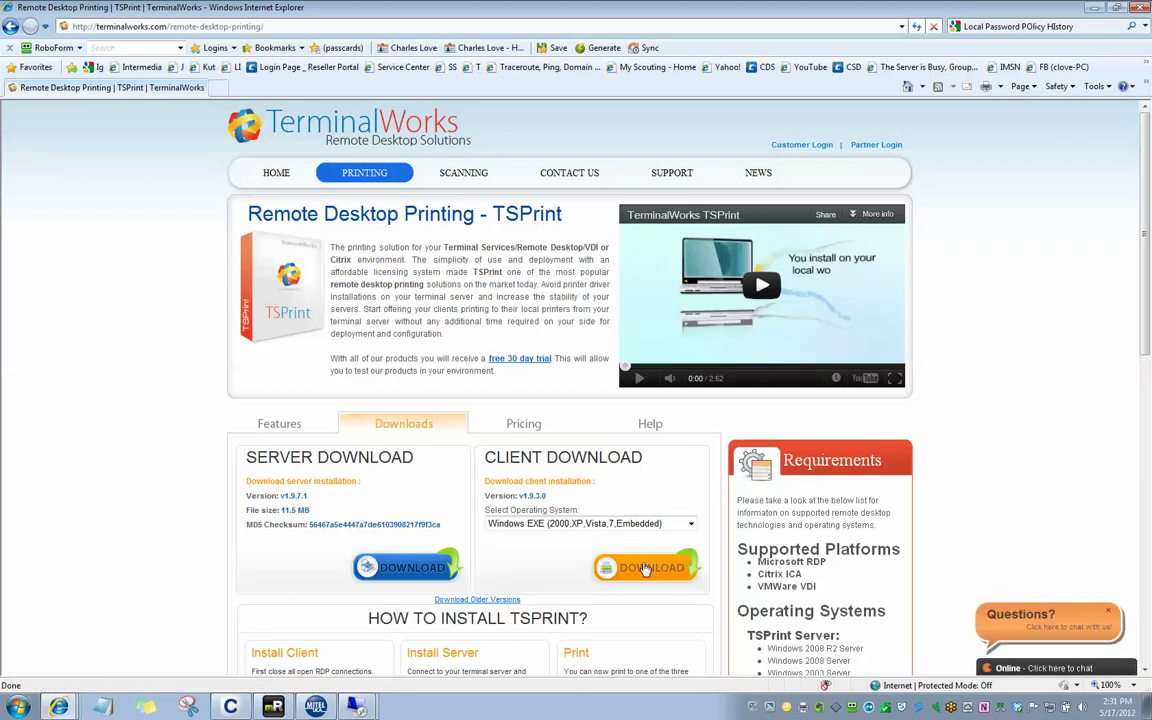
pyautogui.click(645, 569)
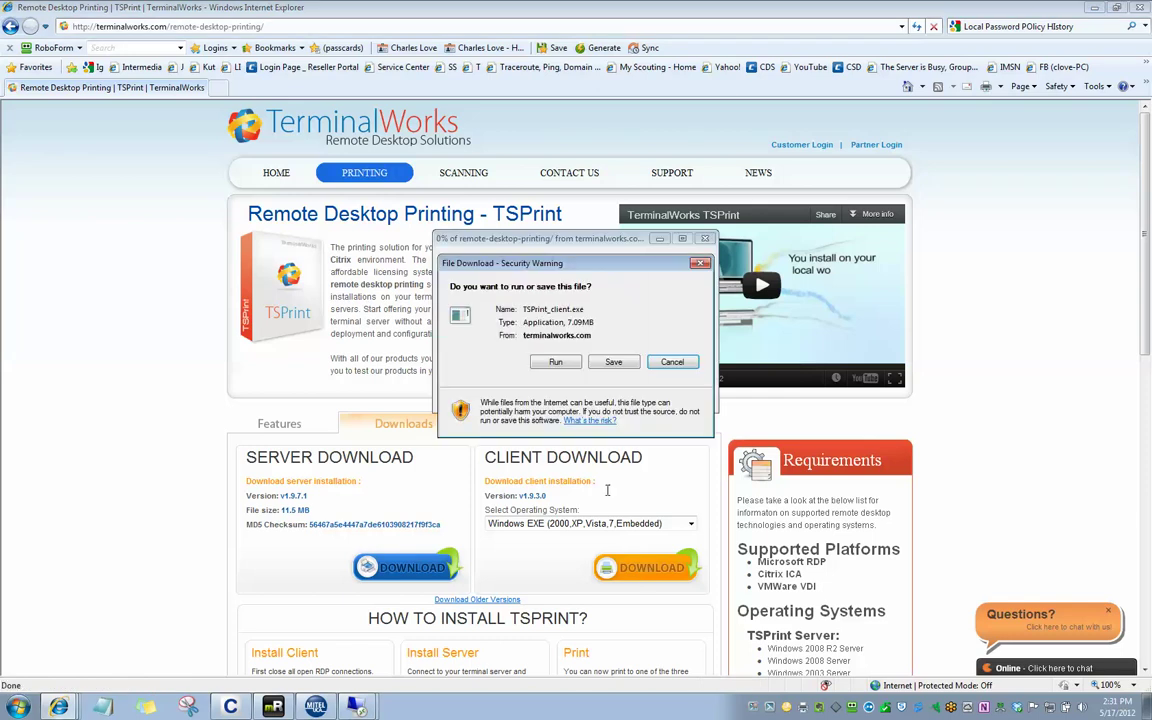
pyautogui.click(553, 363)
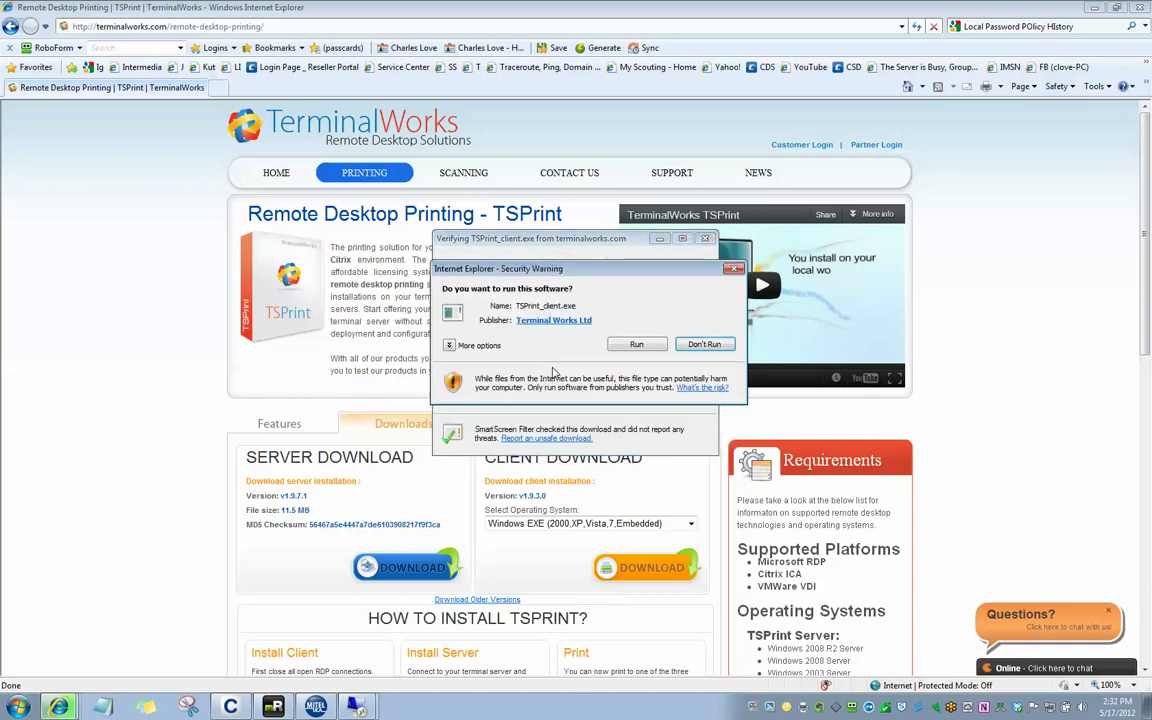
pyautogui.click(636, 344)
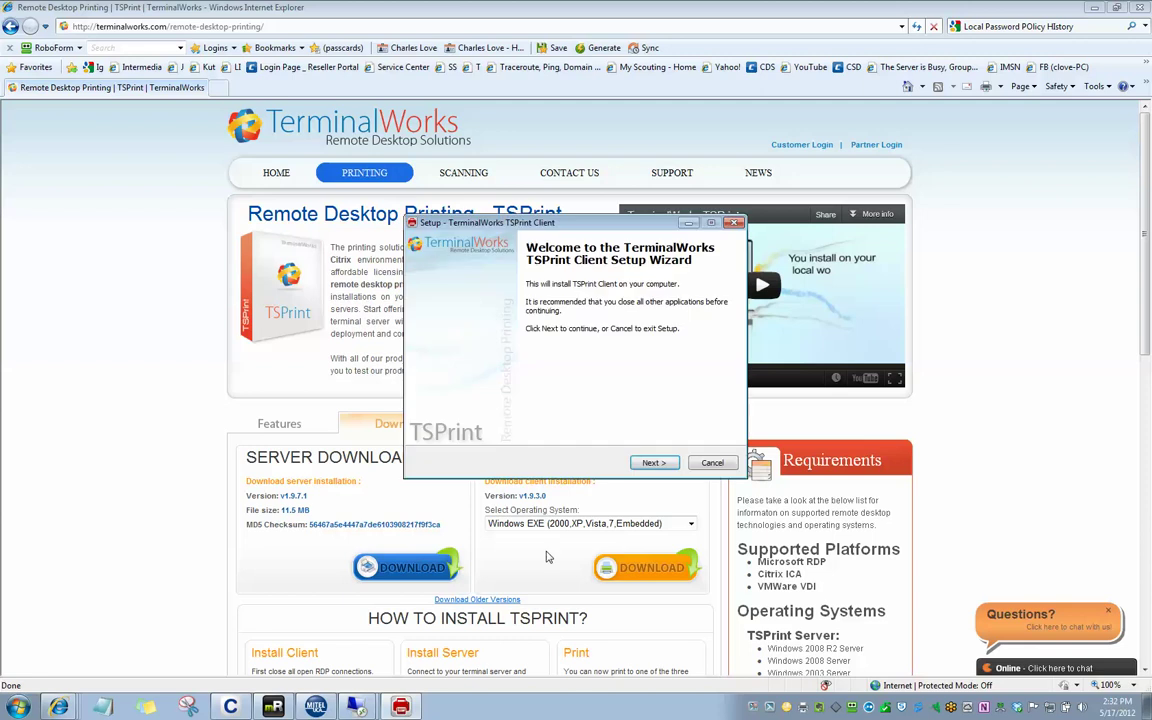
# Accept the TSPrint licence, keep the default Start Menu folder, and start the install
pyautogui.click(657, 463)
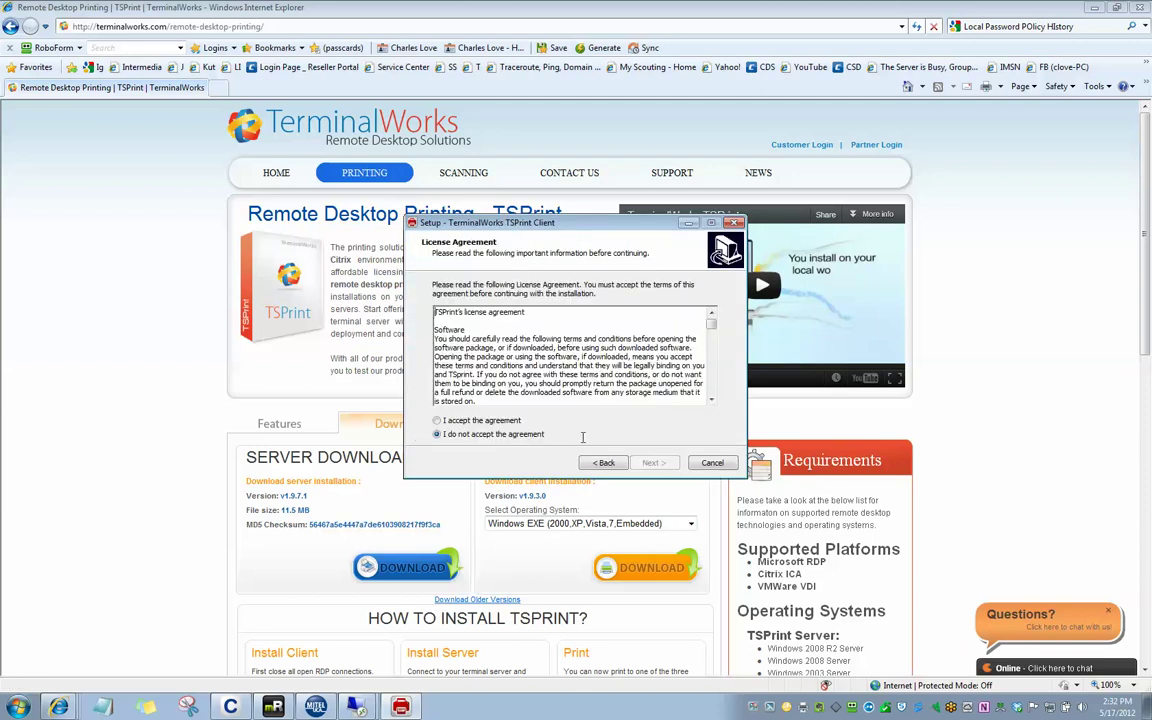
pyautogui.moveTo(711, 320); pyautogui.dragTo(720, 418)
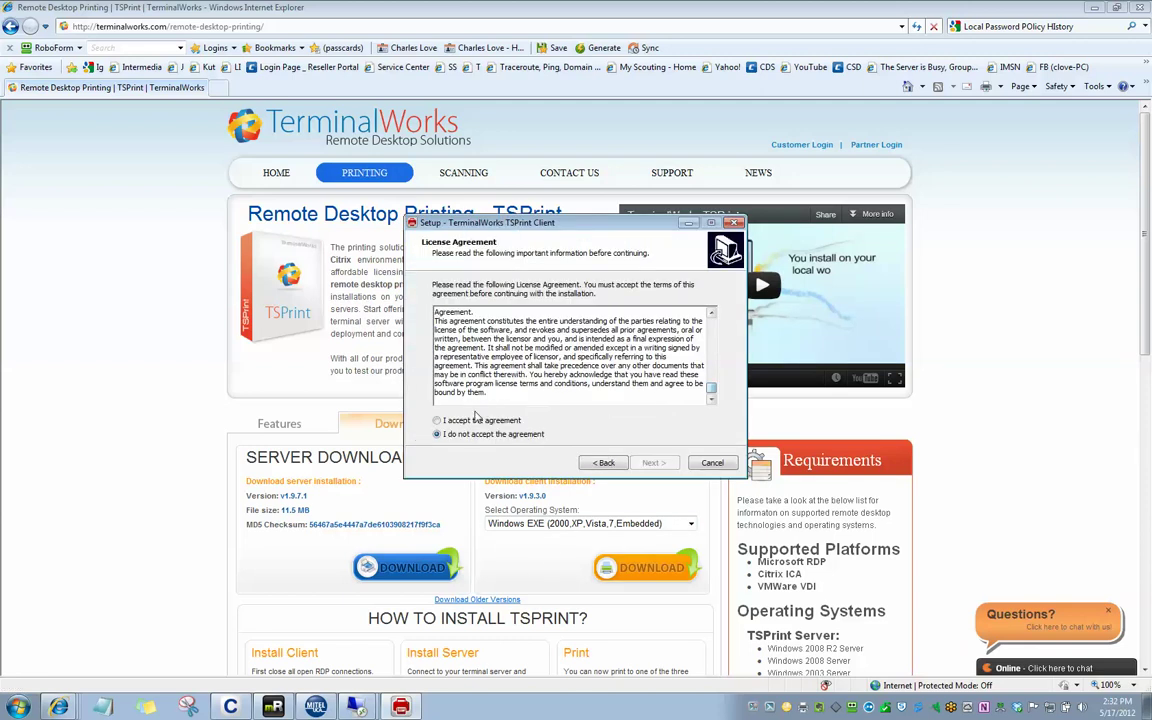
pyautogui.click(437, 420)
pyautogui.click(657, 463)
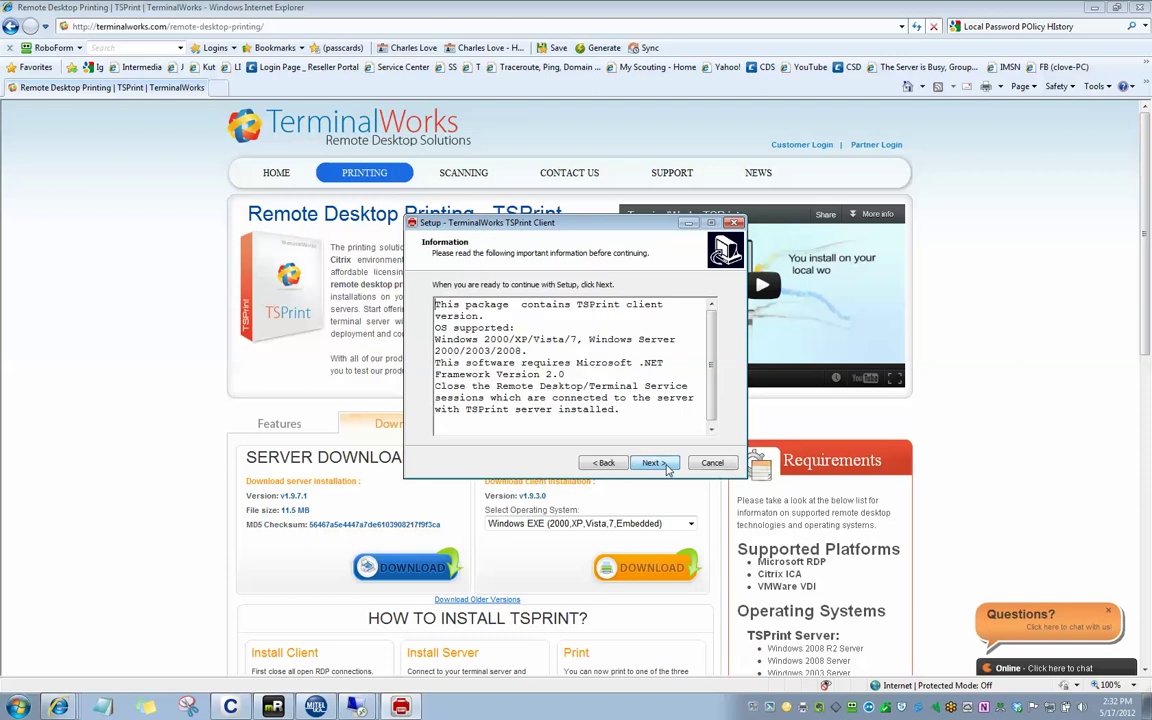
pyautogui.click(665, 468)
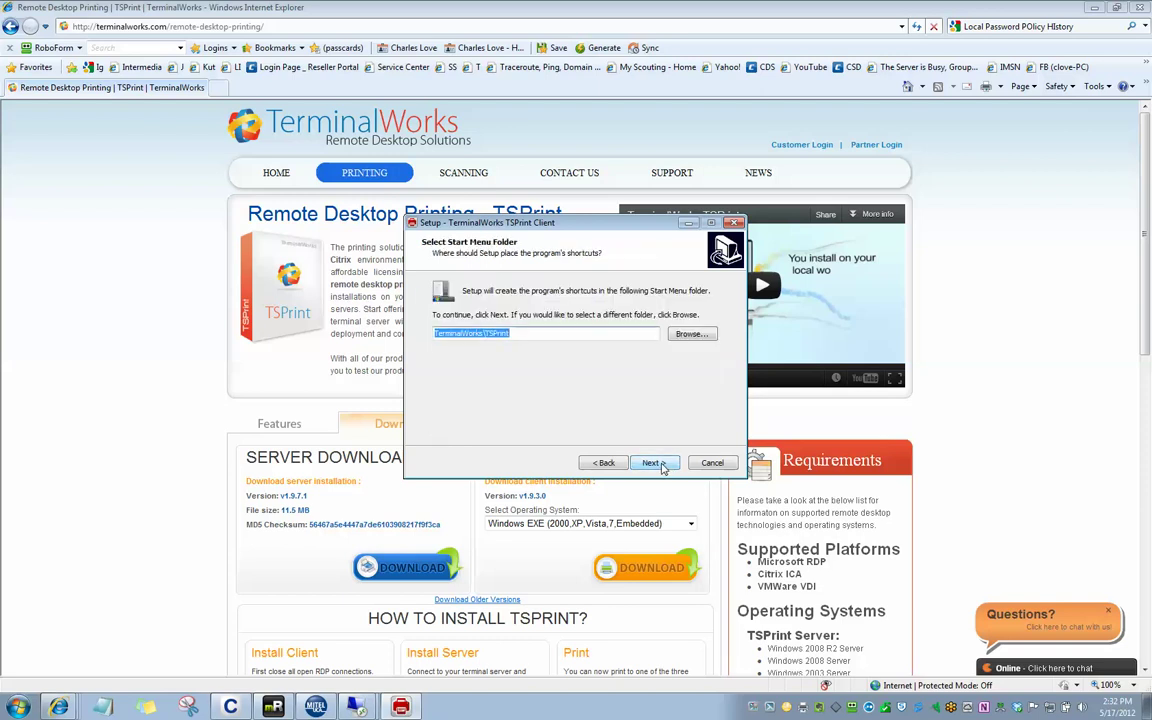
pyautogui.click(656, 465)
pyautogui.click(656, 464)
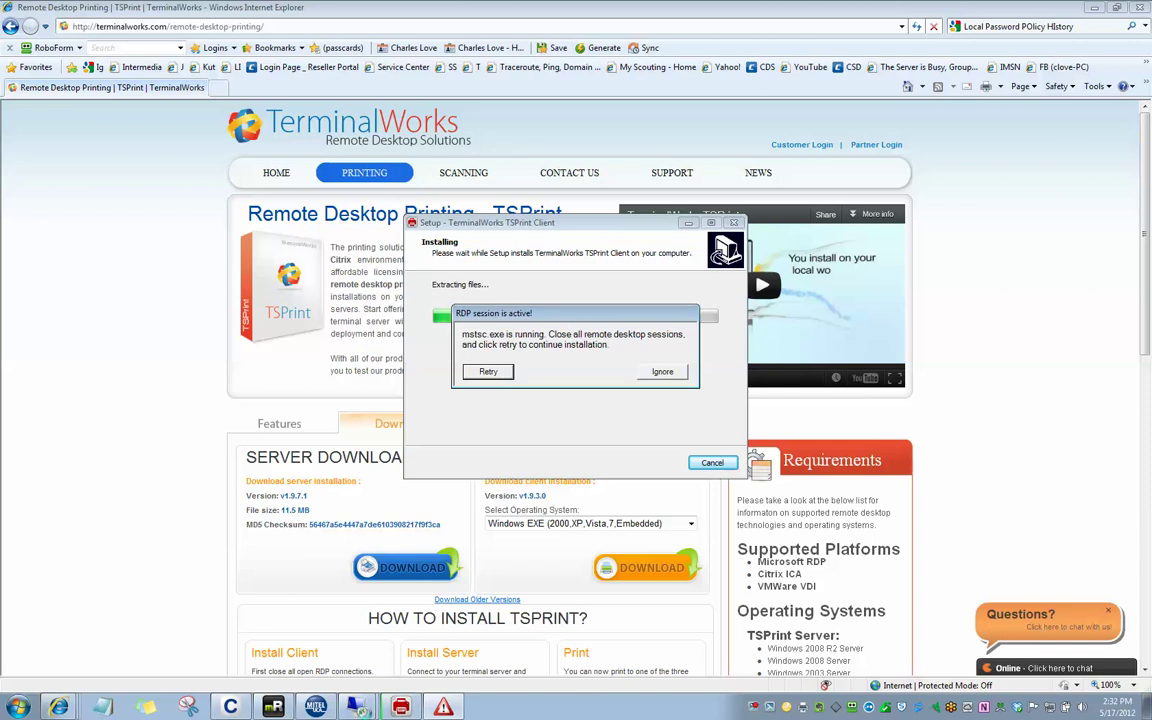
# Close and disconnect the Remote Desktop session, then retry the TSPrint installation
pyautogui.rightClick(357, 706)
pyautogui.click(366, 682)
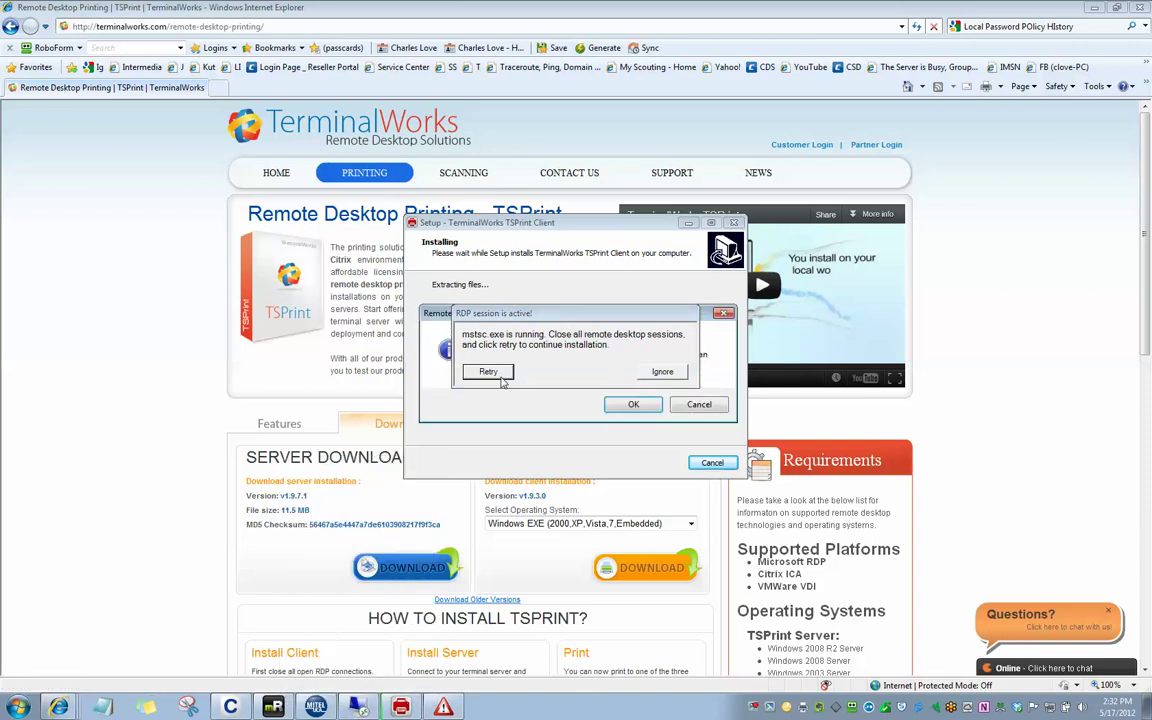
pyautogui.click(490, 373)
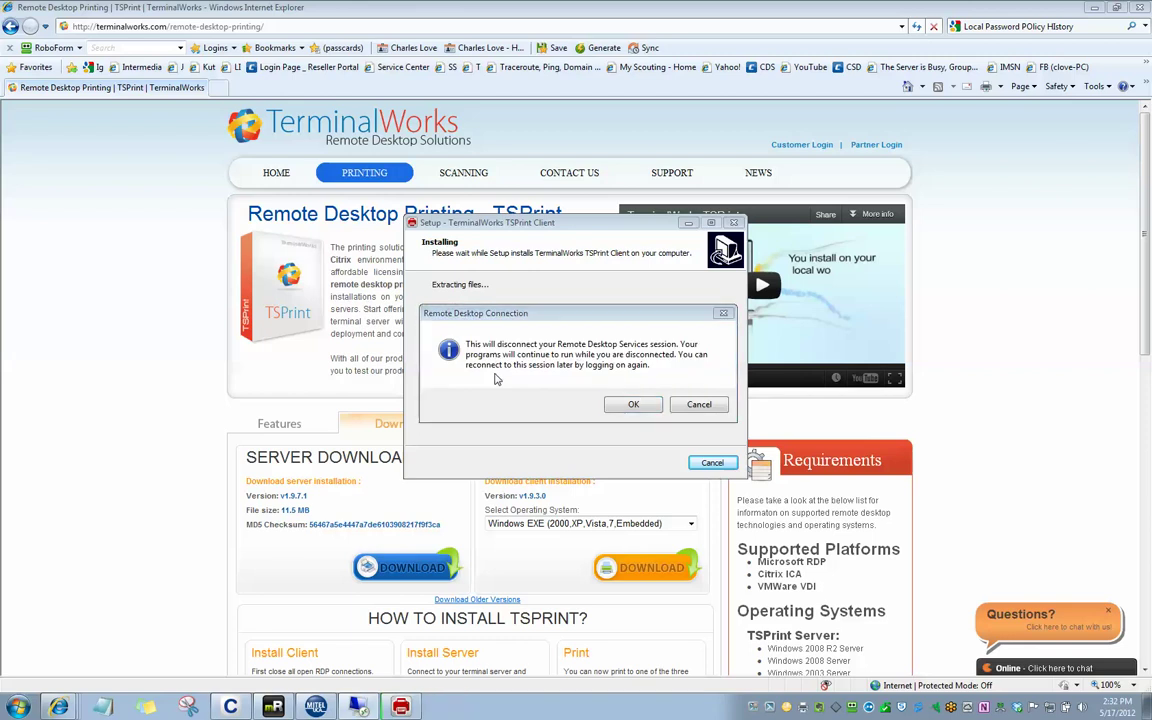
pyautogui.rightClick(358, 706)
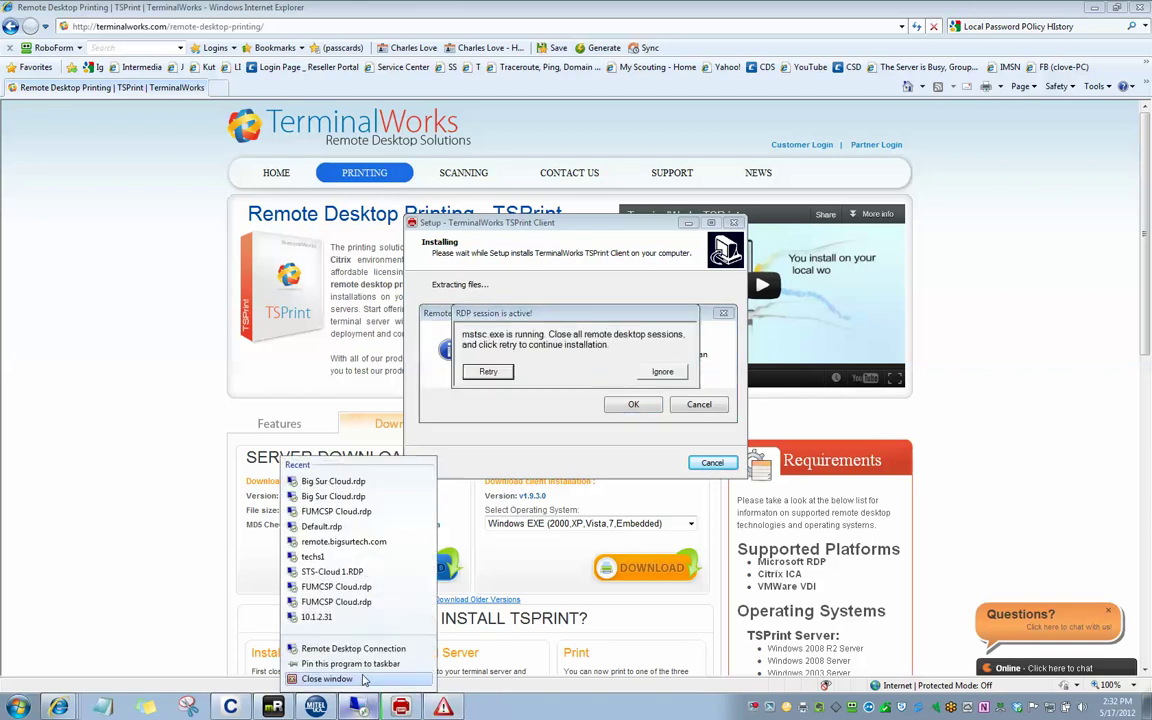
pyautogui.click(358, 706)
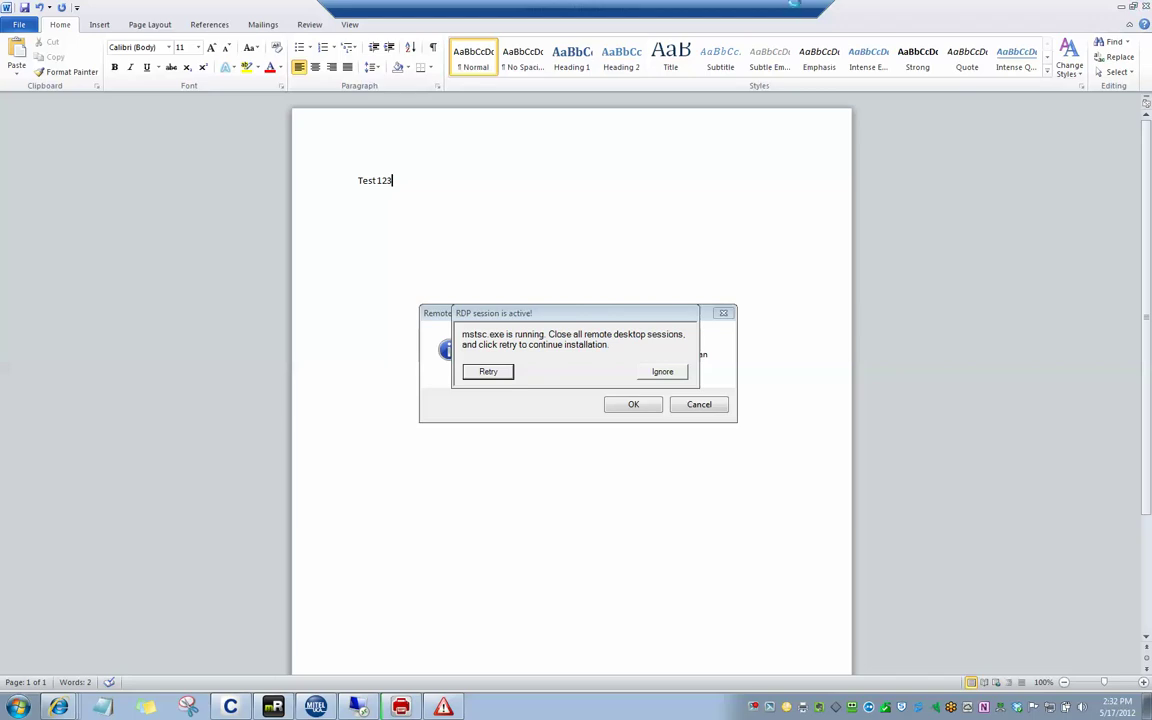
pyautogui.click(807, 11)
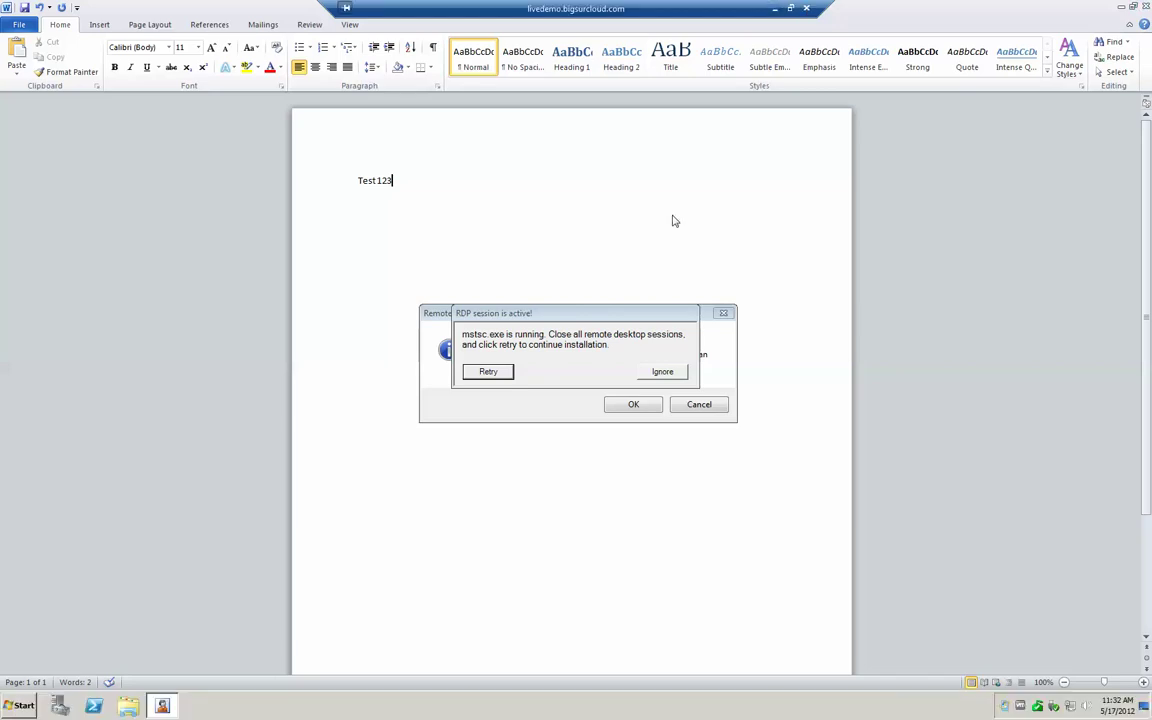
pyautogui.click(636, 405)
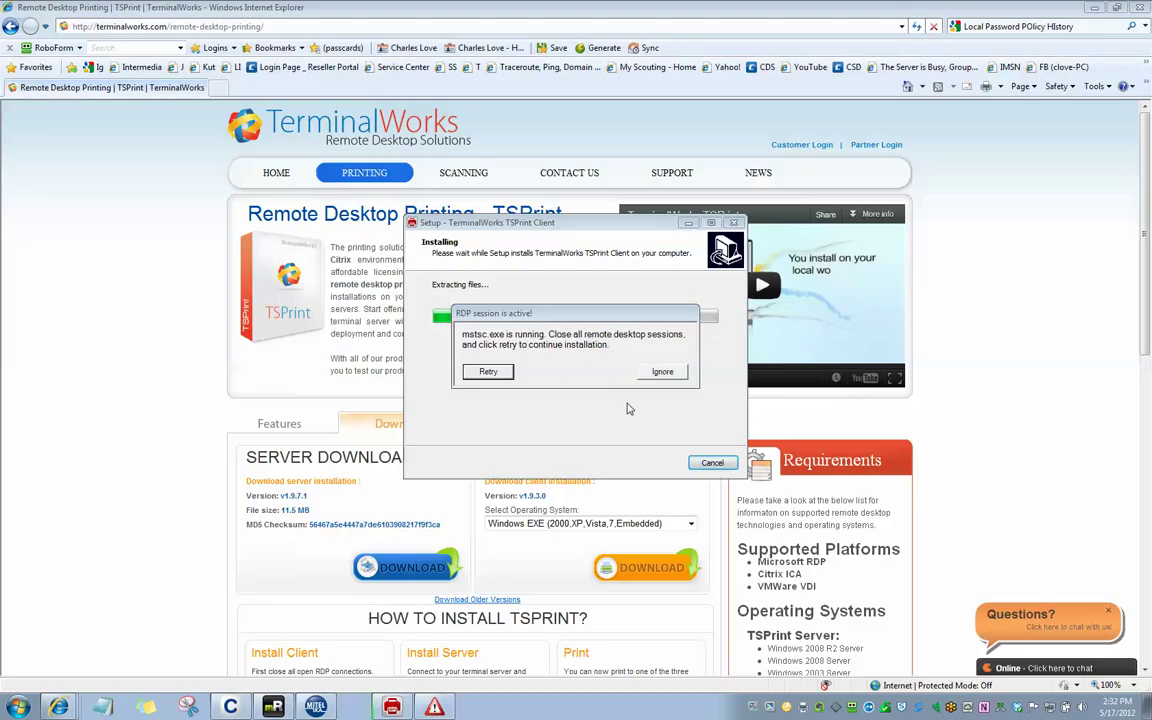
pyautogui.click(489, 373)
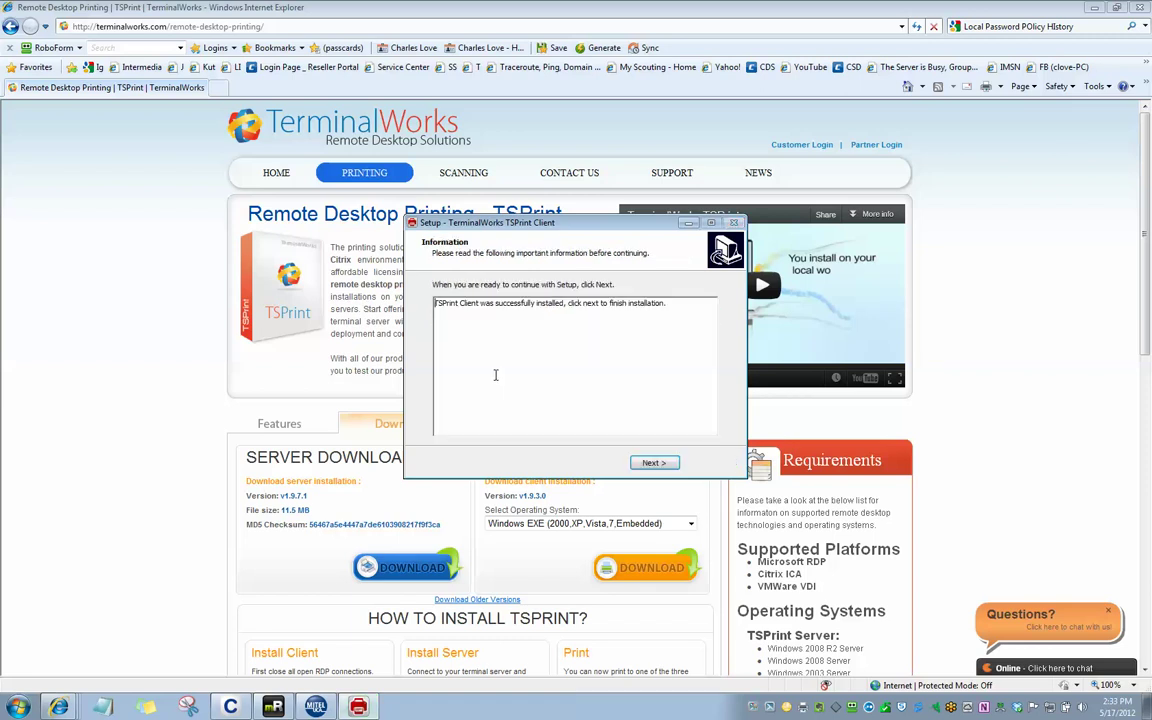
# Complete the TSPrint Client Setup wizard and exit it
pyautogui.click(654, 462)
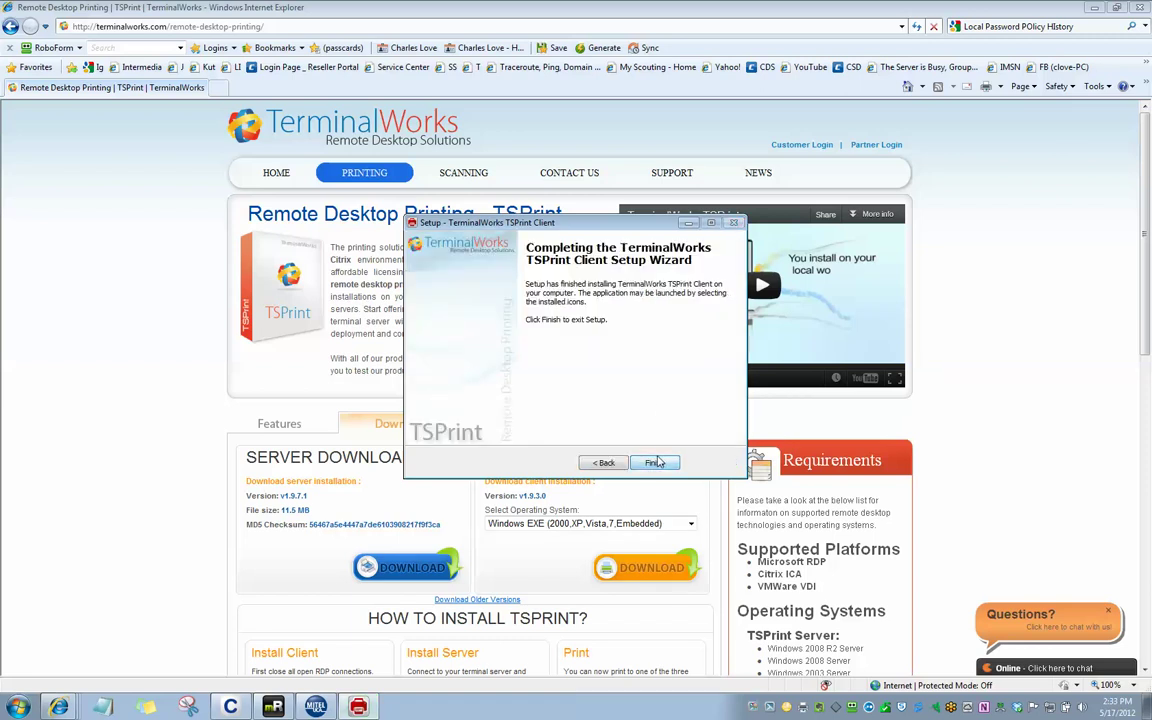
pyautogui.click(654, 463)
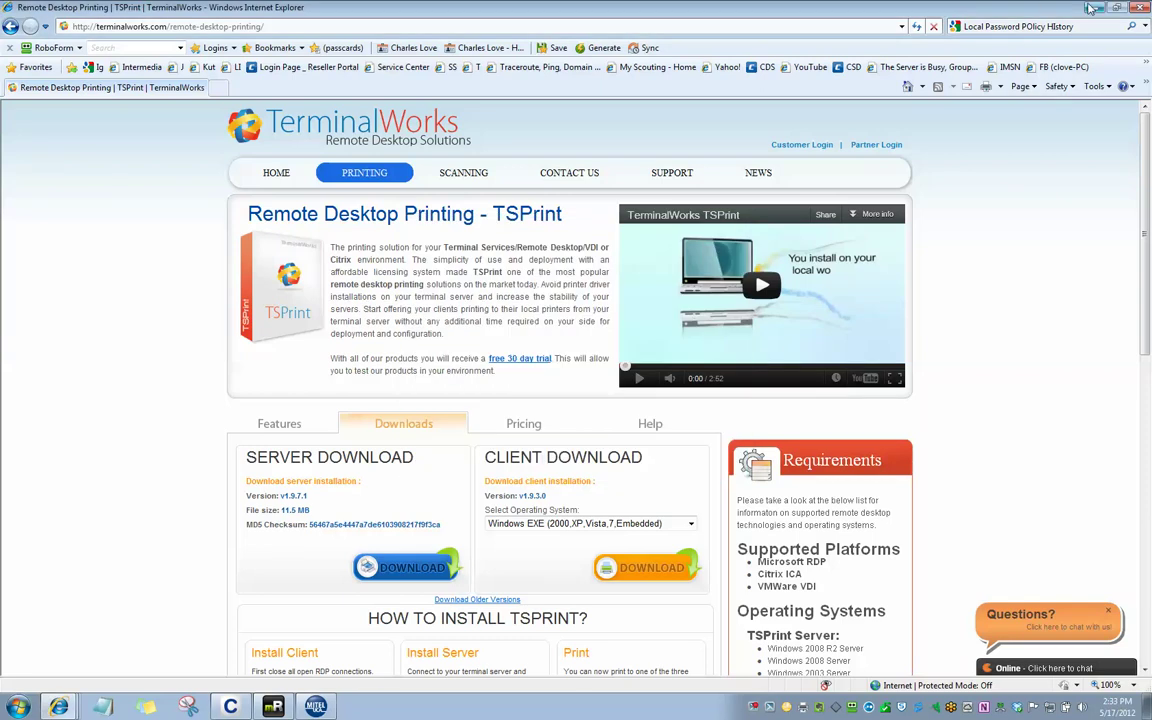
# Reopen Big Sur Cloud.rdp from the desktop and sign in with the account user name and password
pyautogui.press('super+d')
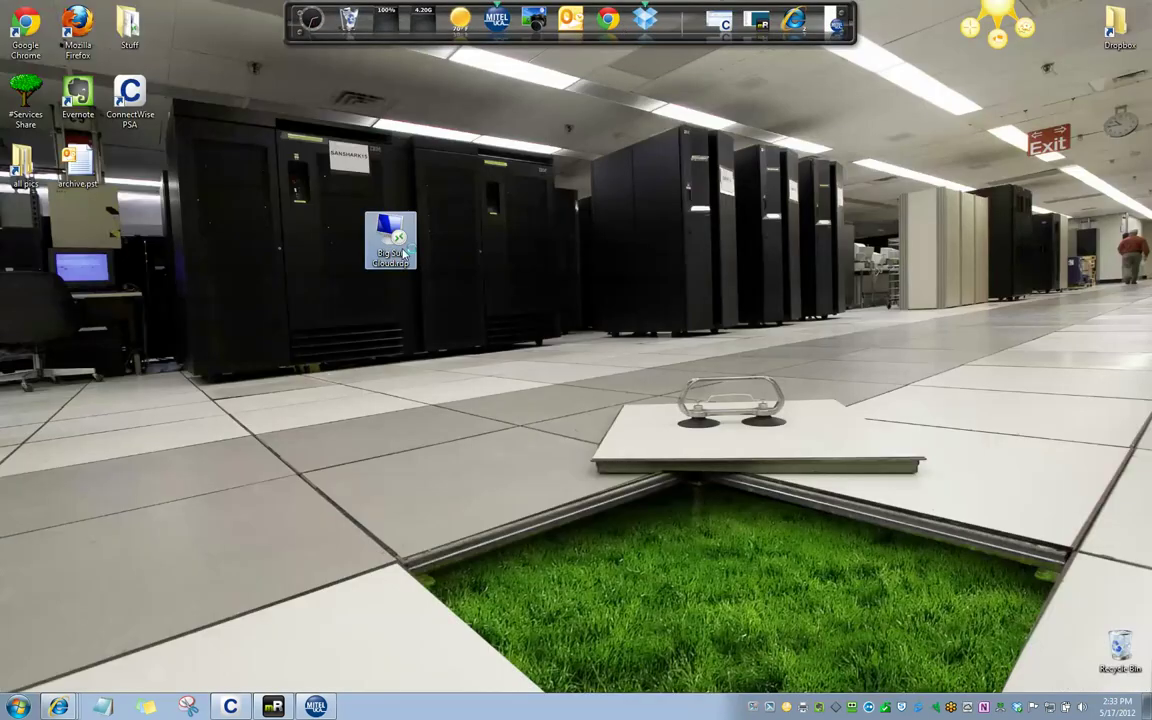
pyautogui.doubleClick(403, 255)
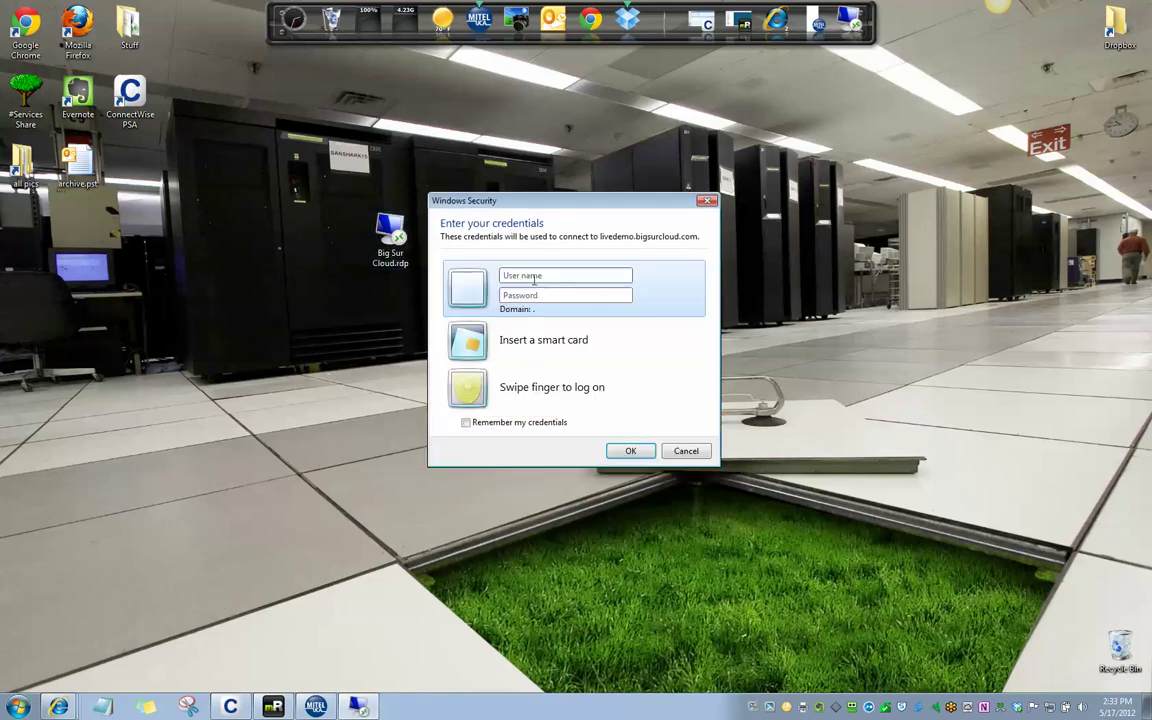
pyautogui.write('cha')
pyautogui.write('••••')
pyautogui.press('Return')
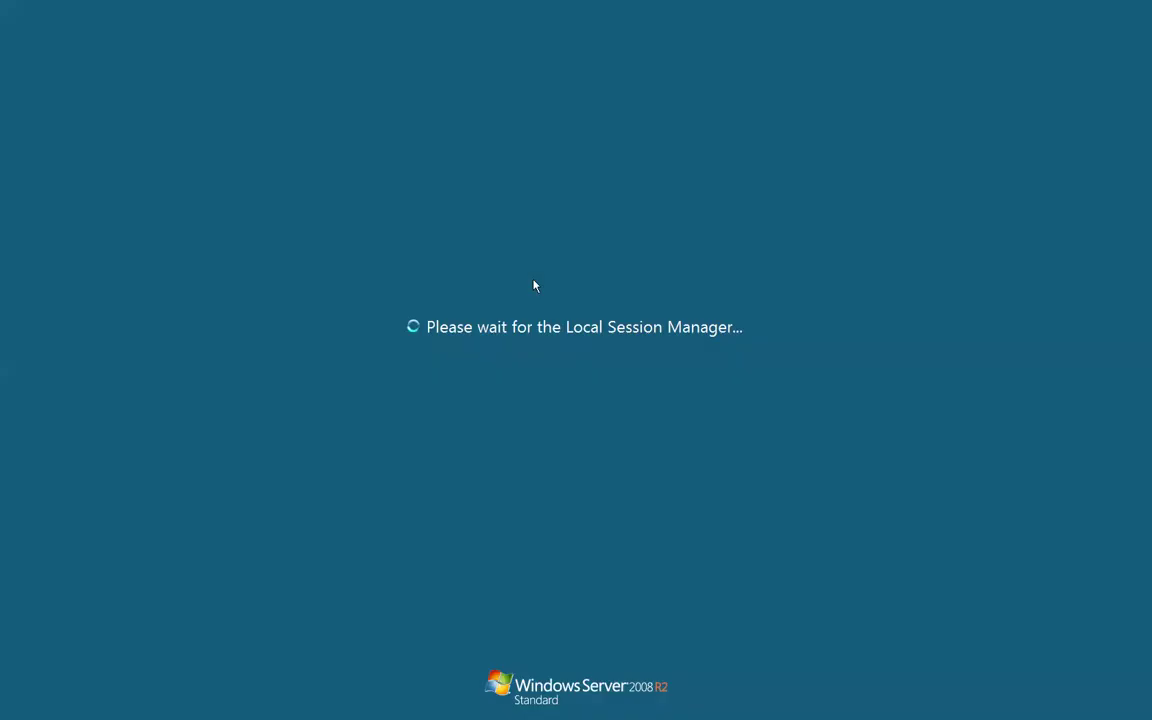
# Dismiss the logon notice, then print Test123 from File > Print to TSPrint Printer
pyautogui.click(576, 488)
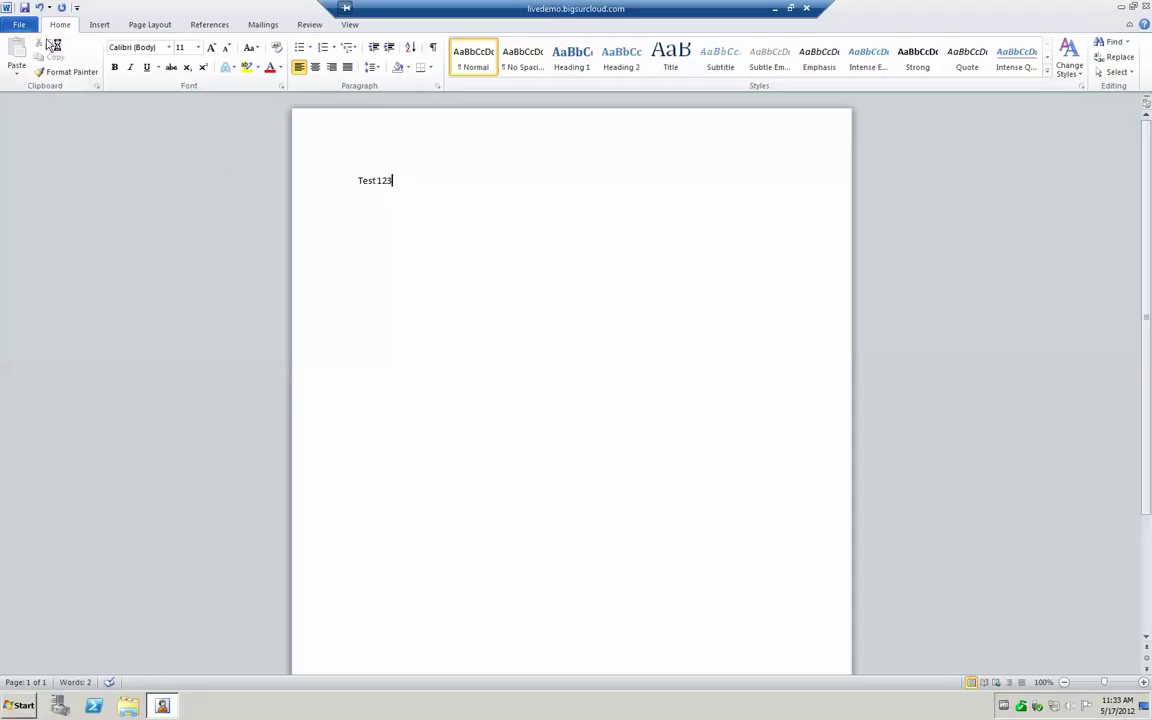
pyautogui.click(20, 26)
pyautogui.click(47, 205)
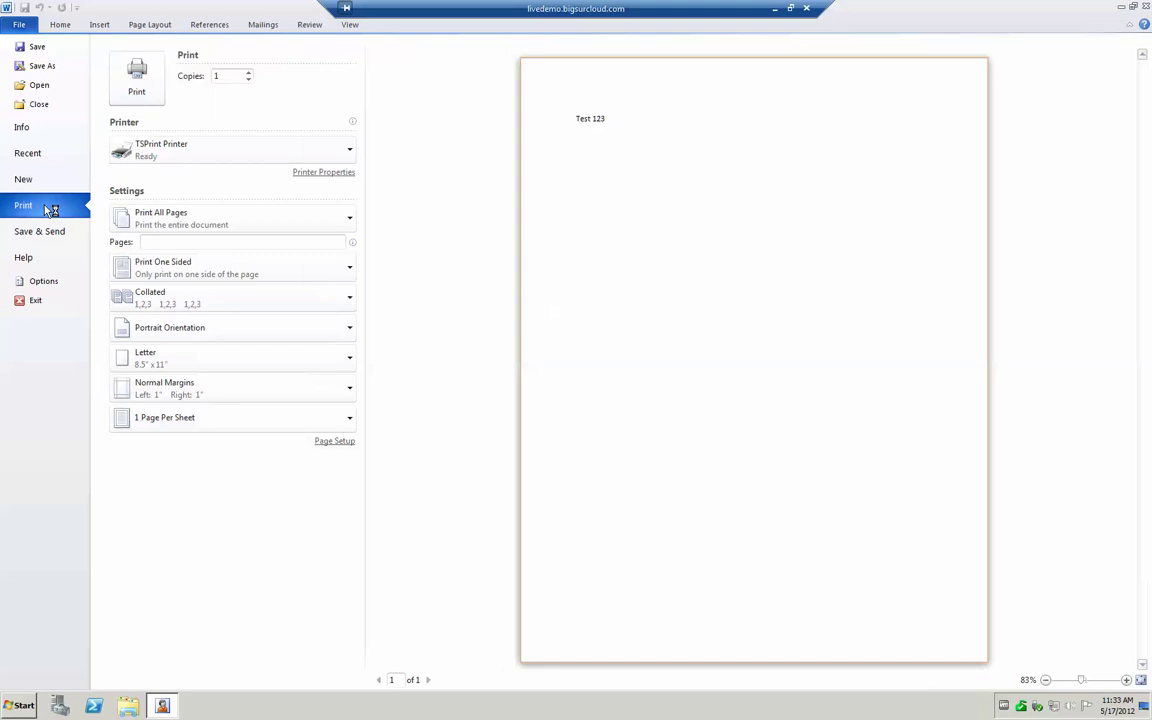
pyautogui.click(190, 157)
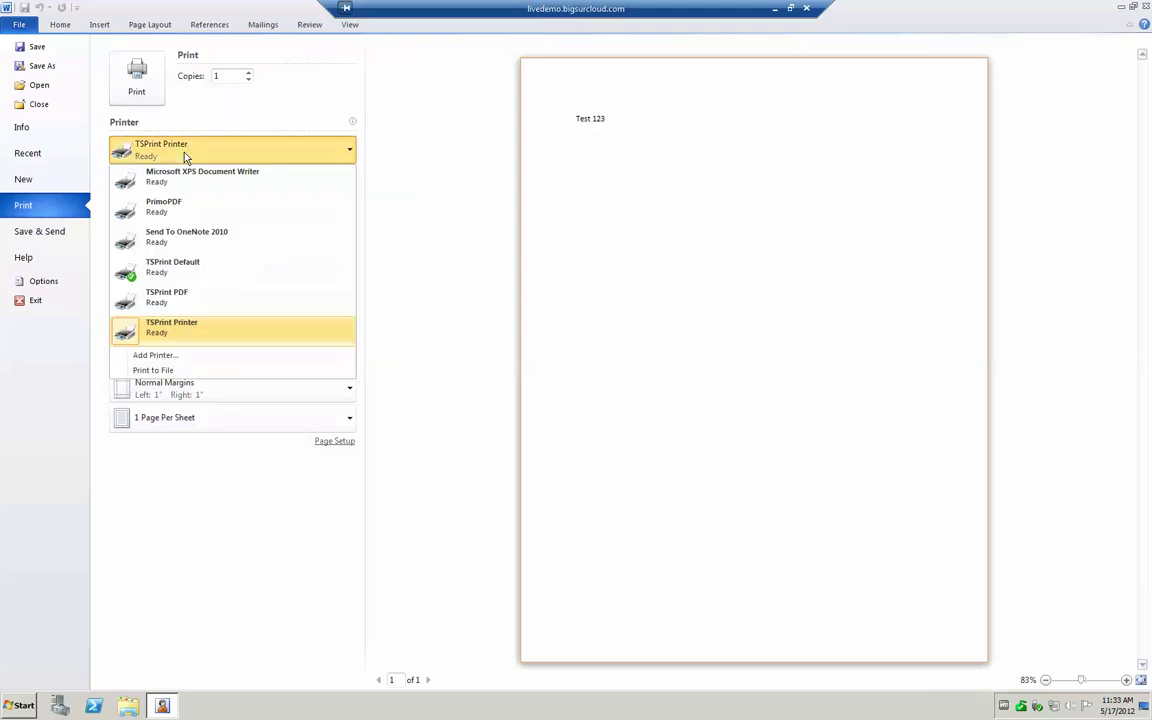
pyautogui.click(150, 330)
pyautogui.click(140, 85)
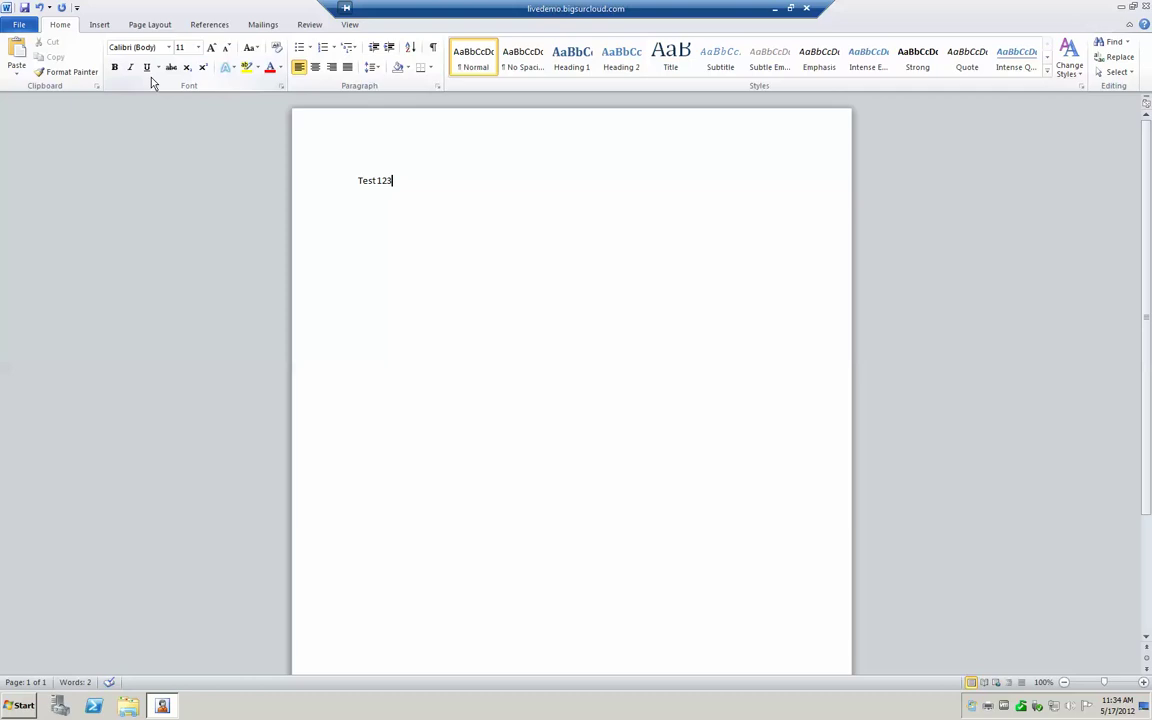
# Bring up the Print dialog with Ctrl+P, shift it slightly, and review its printer list
pyautogui.hotkey('ctrl', 'p')
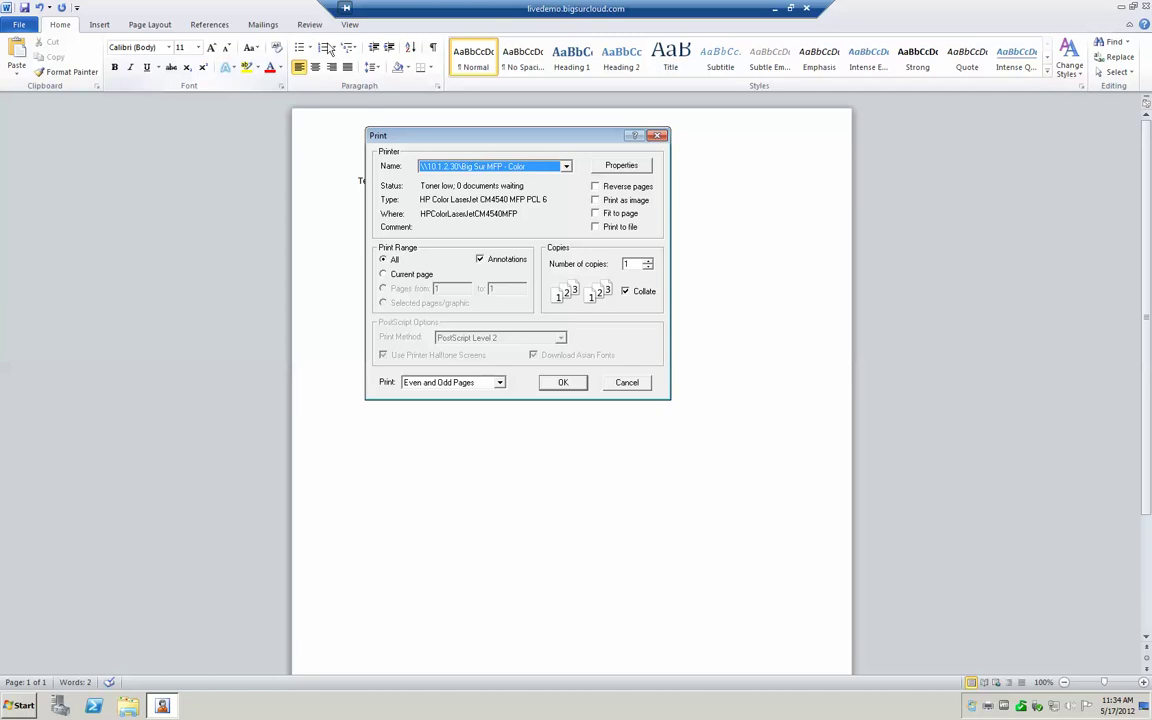
pyautogui.moveTo(555, 141); pyautogui.dragTo(565, 149)
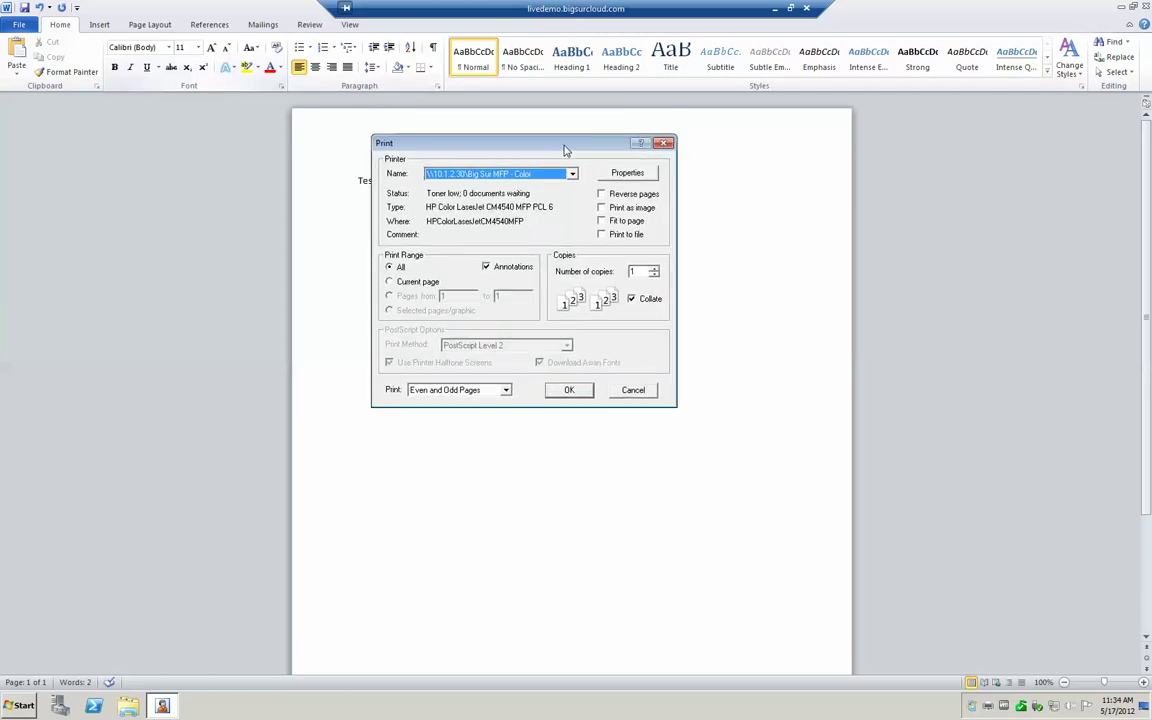
pyautogui.click(512, 173)
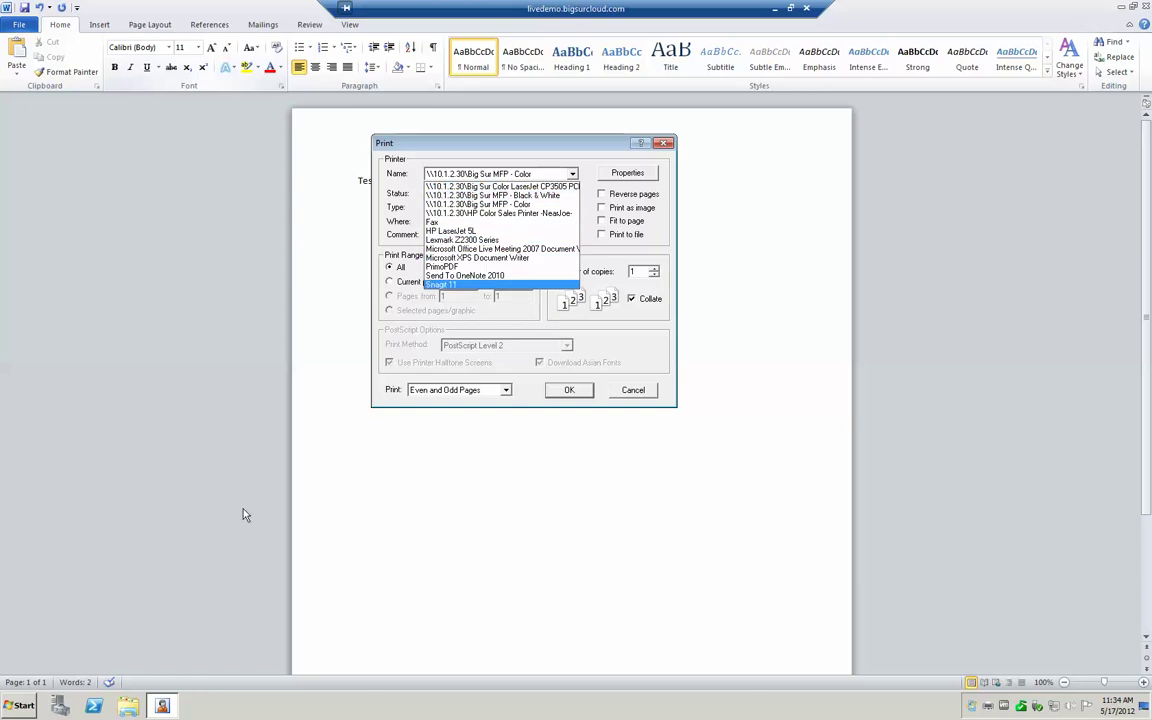
# Open Devices and Printers beside the Print dialog, then minimize and restore the remote session
pyautogui.click(36, 700)
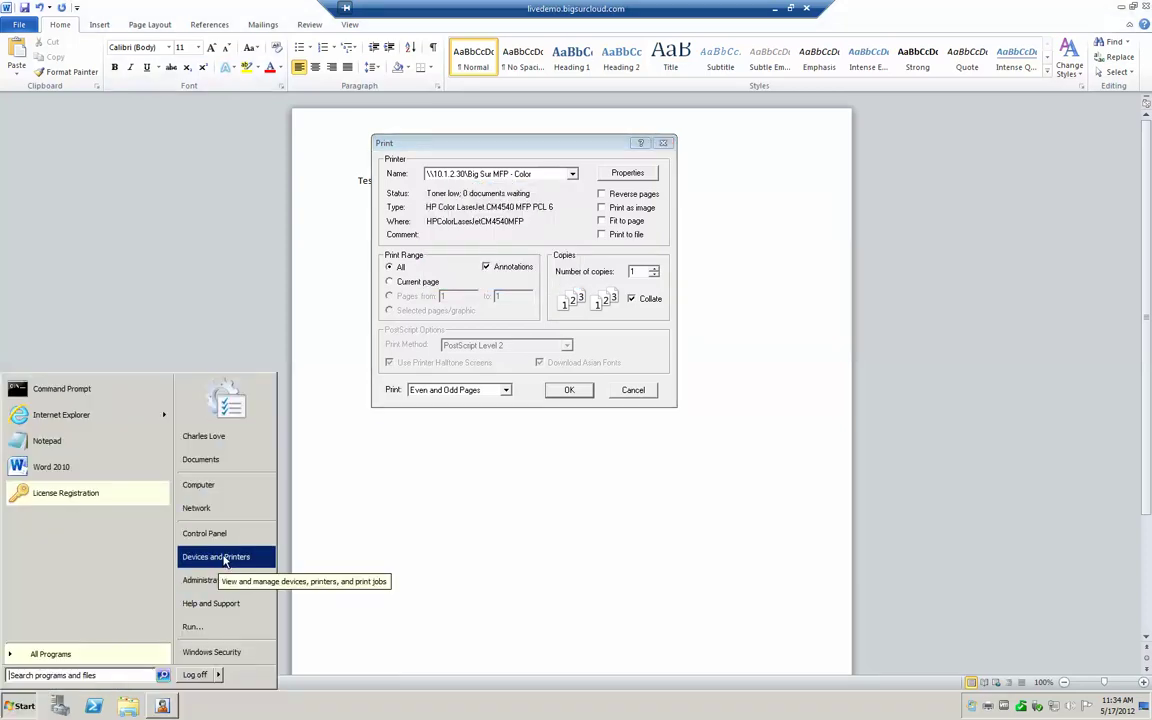
pyautogui.click(205, 503)
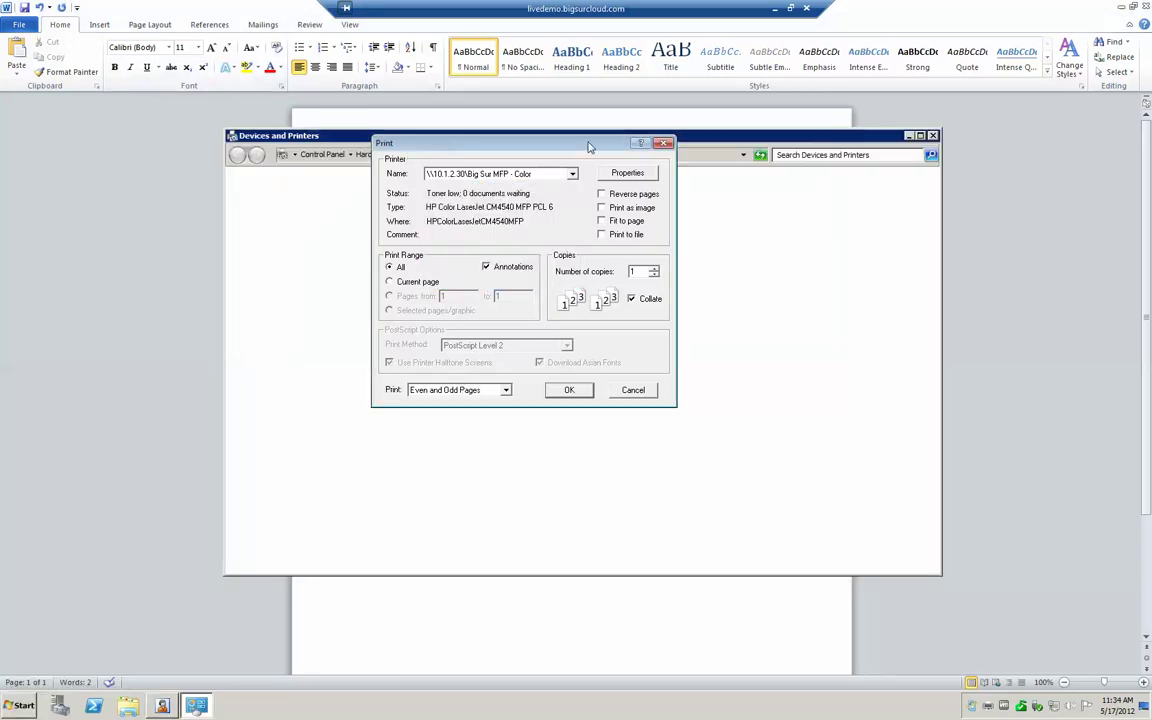
pyautogui.moveTo(608, 148); pyautogui.dragTo(781, 146)
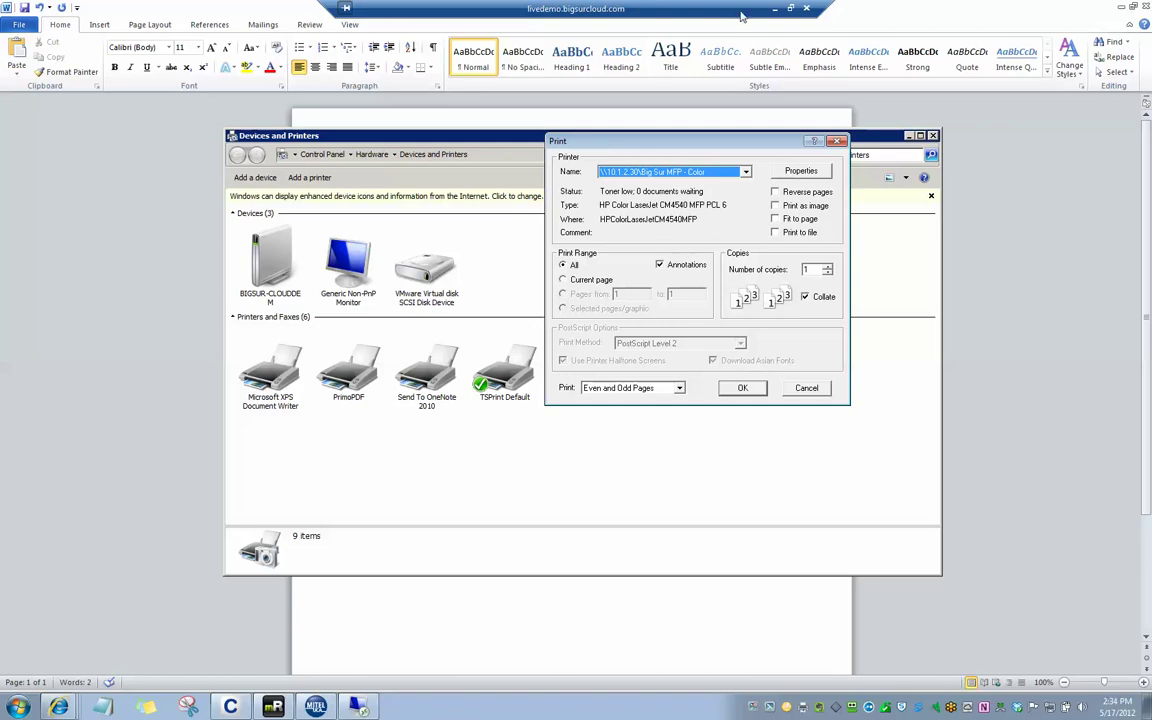
pyautogui.click(776, 9)
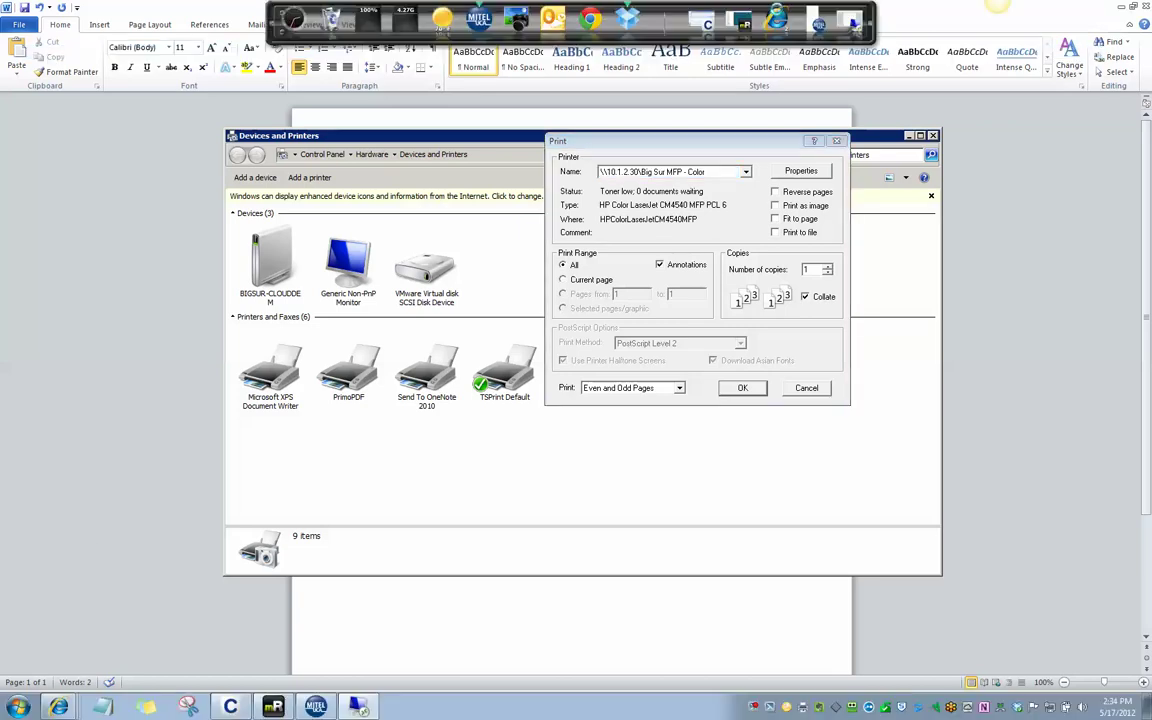
pyautogui.hotkey('alt', 'Tab')
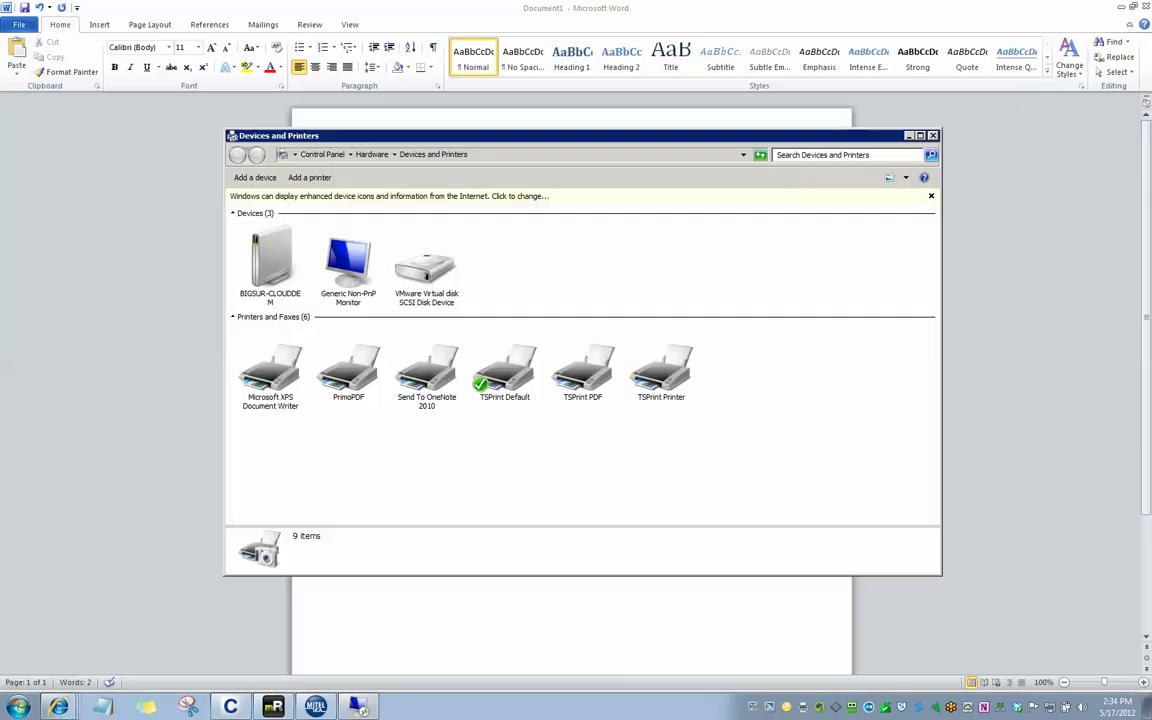
pyautogui.click(774, 10)
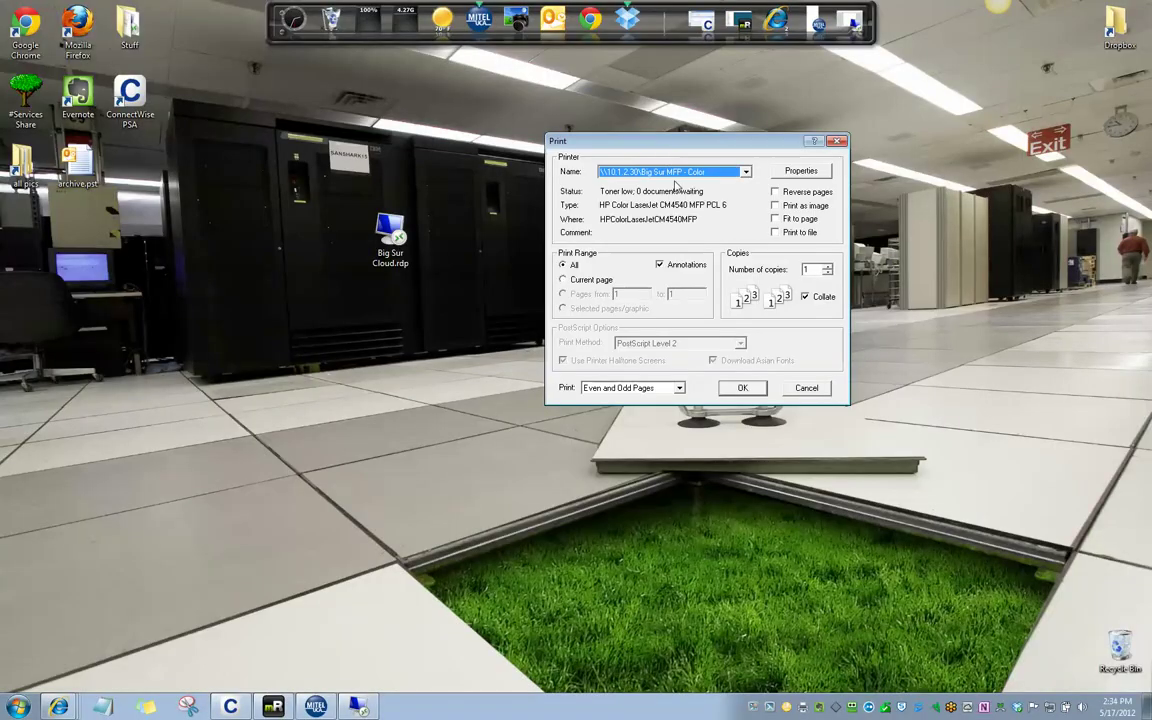
# Open local Devices and Printers, keeping the Print dialog on Big Sur MFP - Color and nudged higher
pyautogui.click(18, 706)
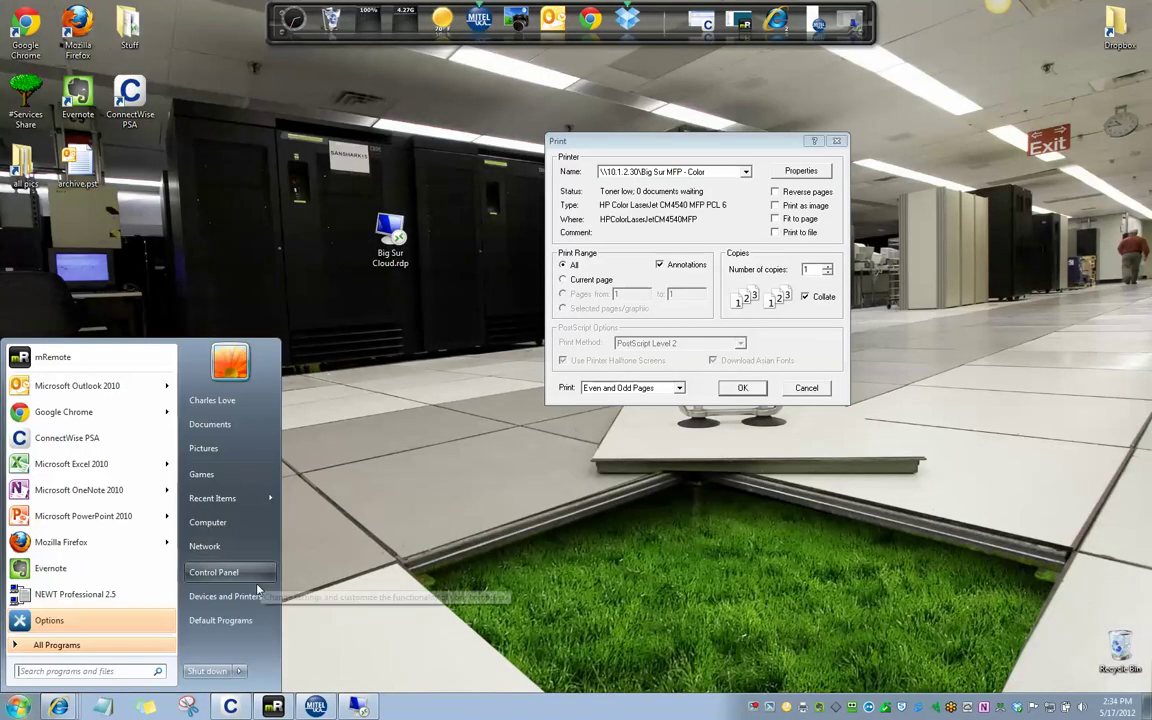
pyautogui.click(225, 596)
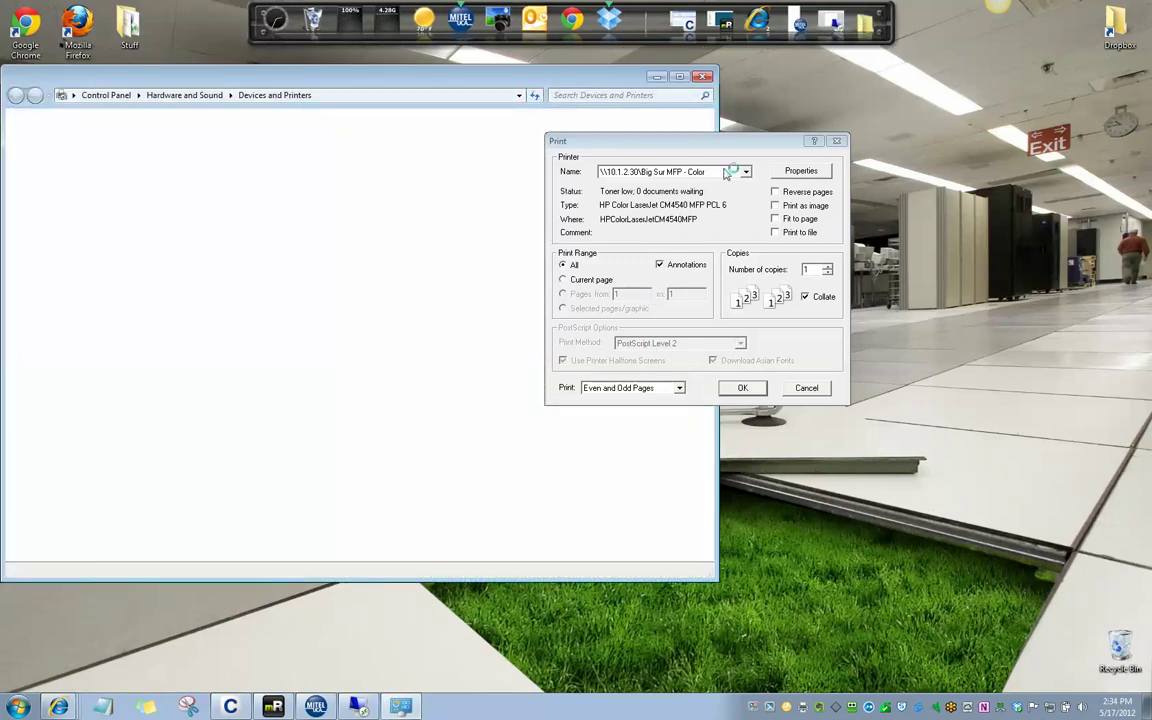
pyautogui.click(745, 172)
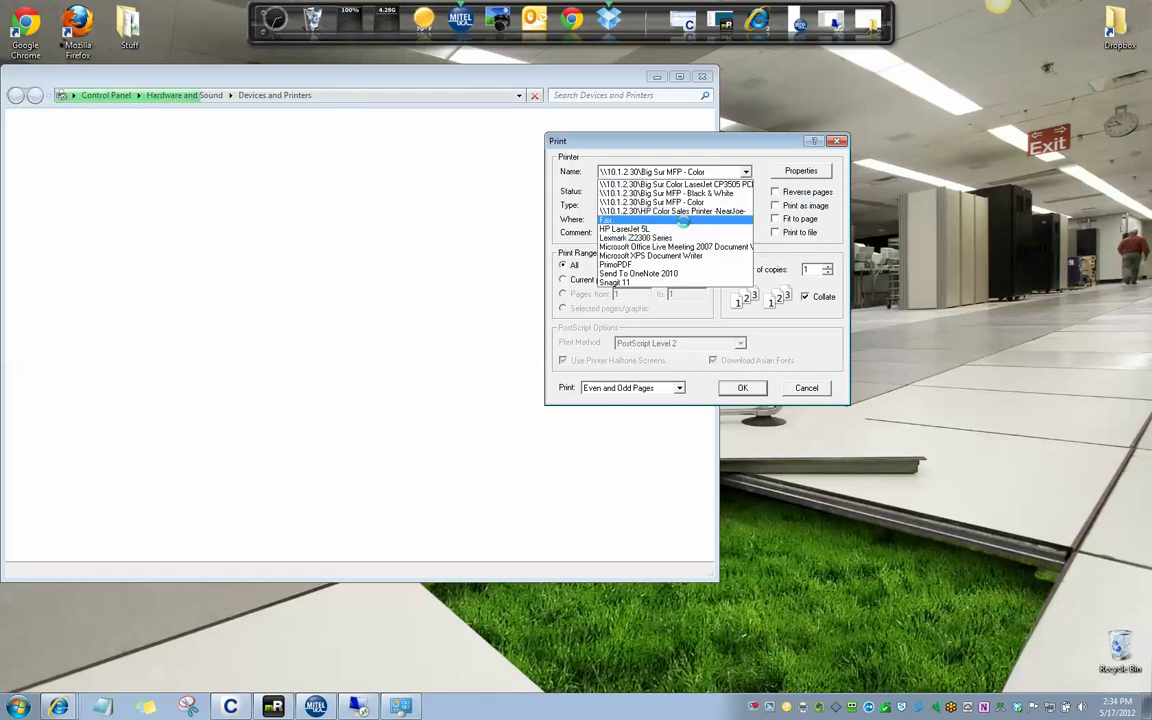
pyautogui.click(707, 152)
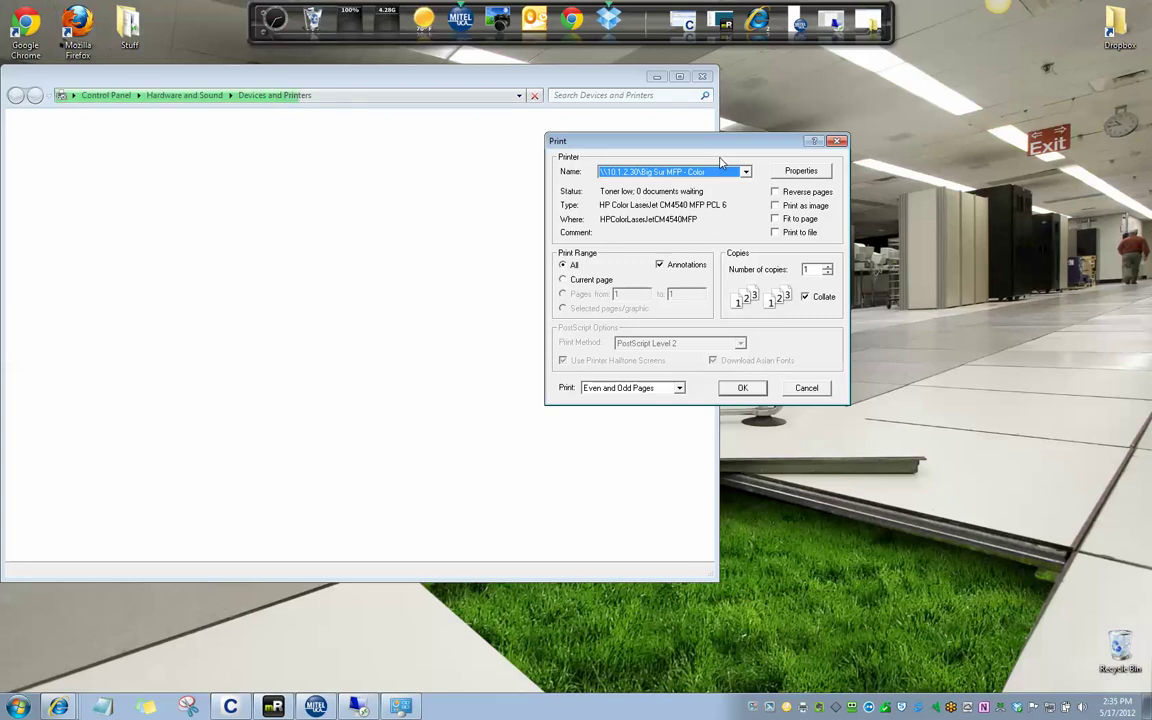
pyautogui.moveTo(671, 143)
pyautogui.mouseDown()
pyautogui.moveTo(740, 160)
pyautogui.moveTo(667, 130)
pyautogui.mouseUp()
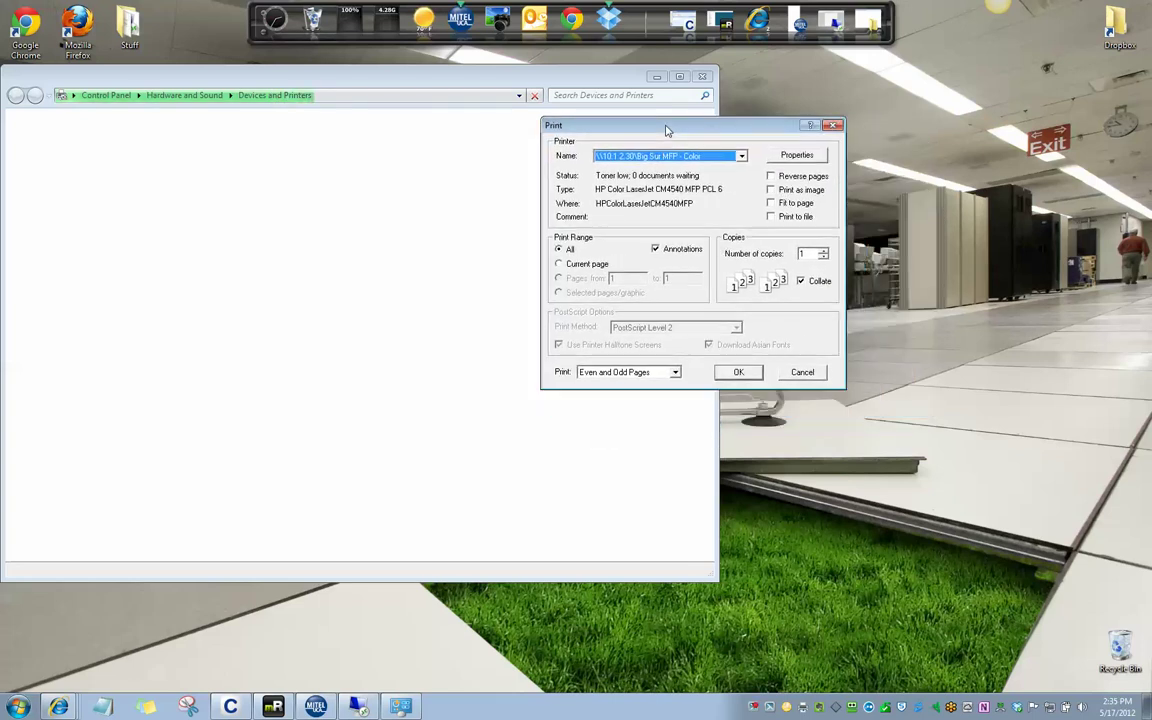
# Back in the session, print to Big Sur MFP - Black & White from the Print dialog
pyautogui.click(360, 708)
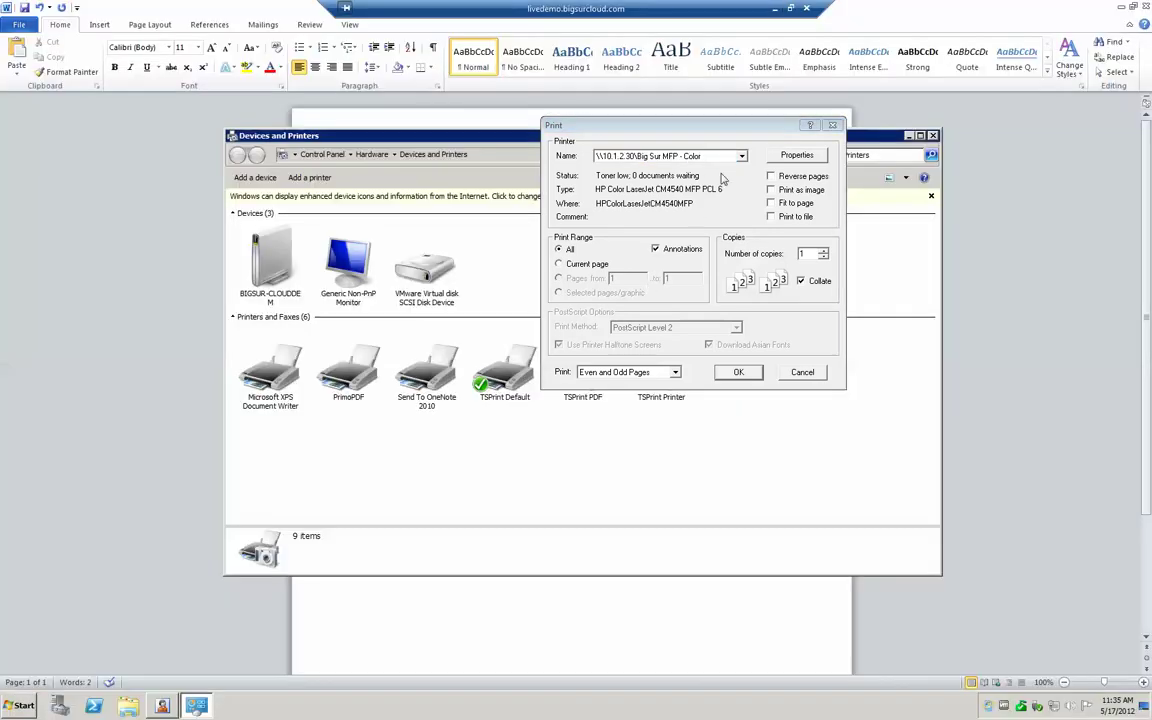
pyautogui.click(741, 156)
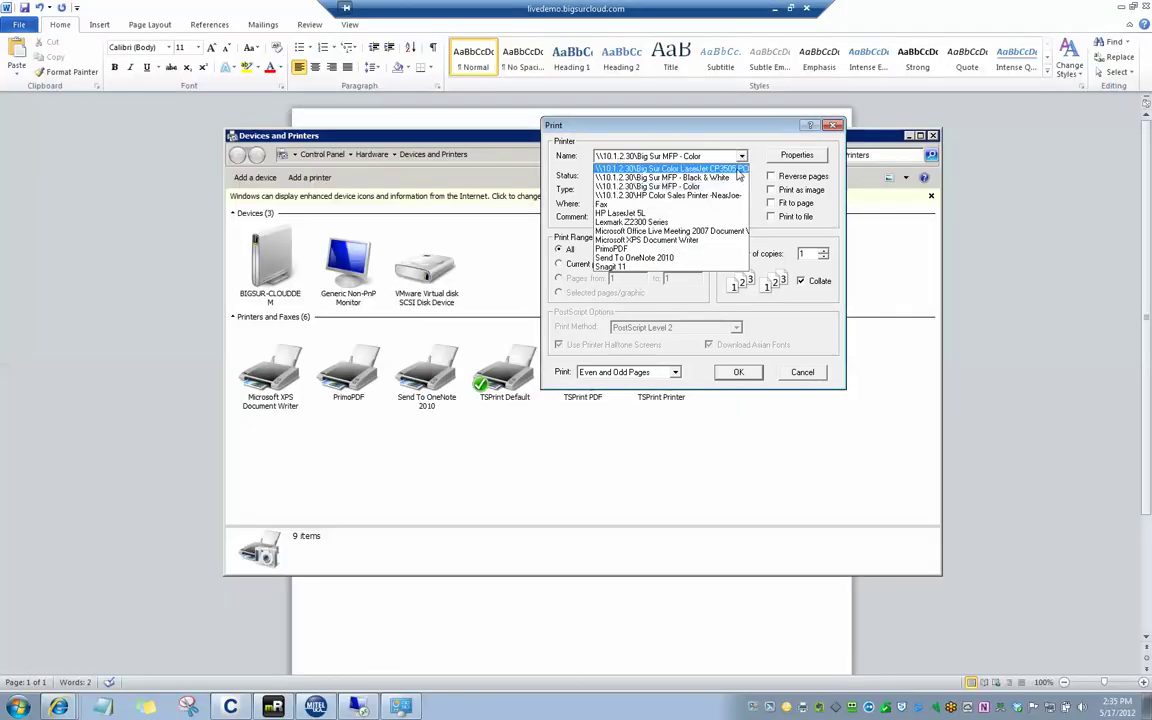
pyautogui.click(735, 178)
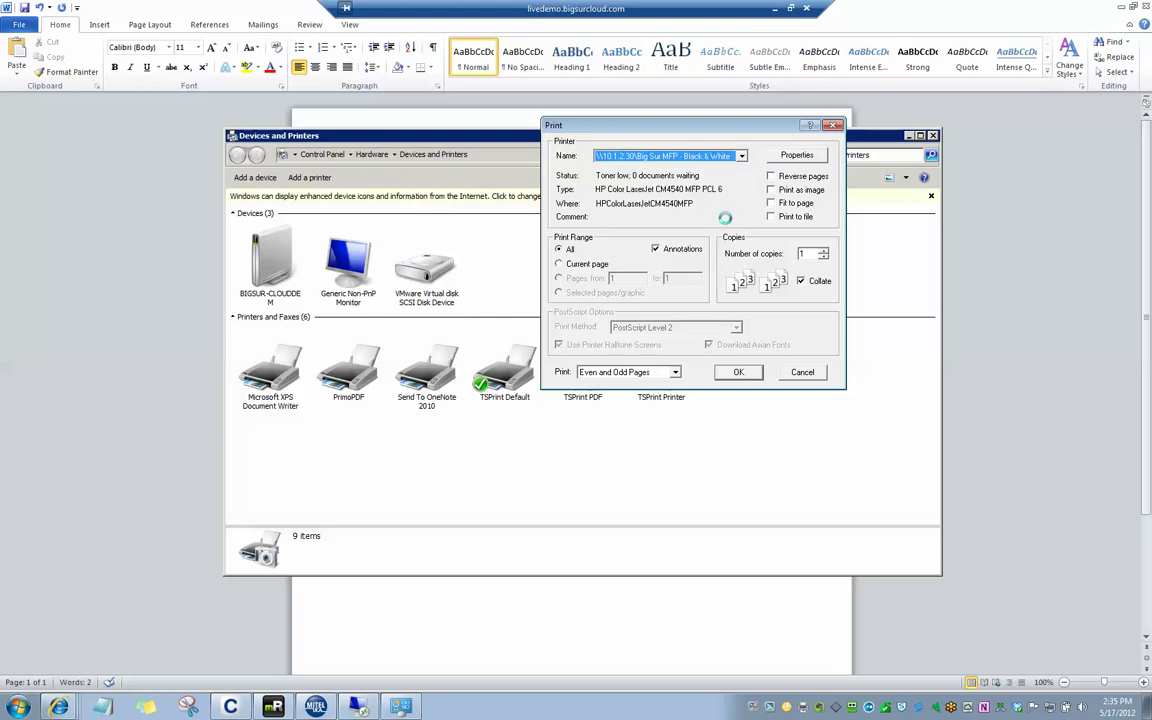
pyautogui.click(738, 372)
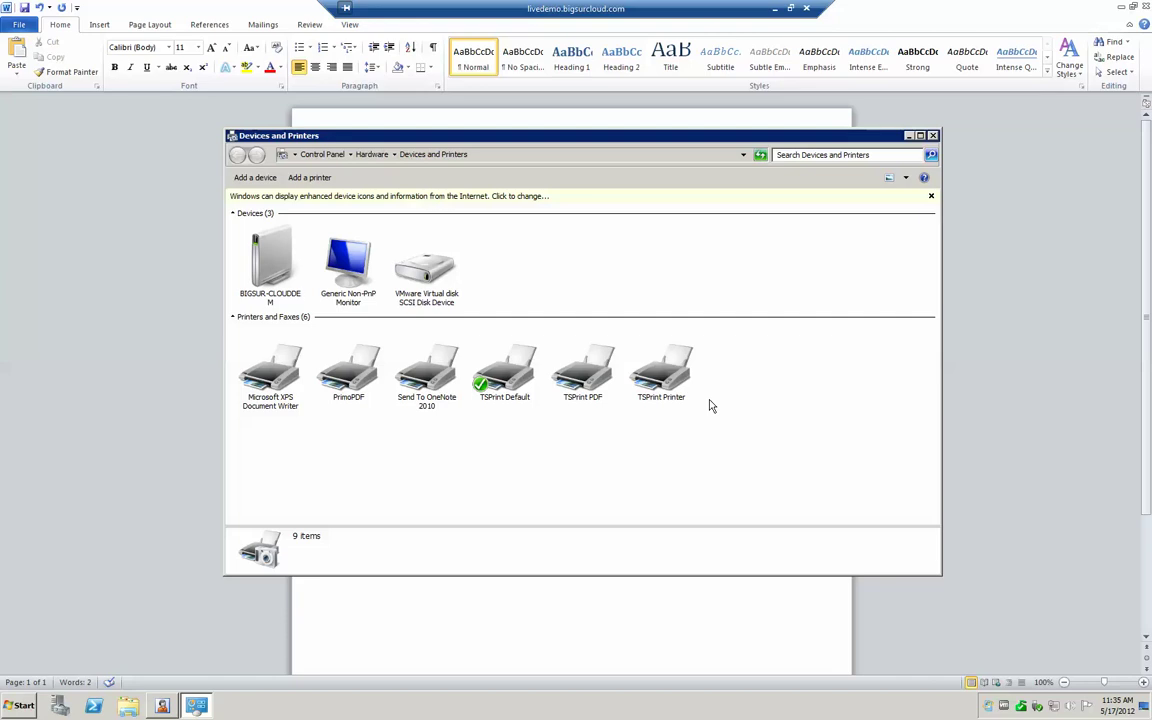
# Close Devices and Printers and print Test 123 to TSPrint Printer from File > Print
pyautogui.click(934, 137)
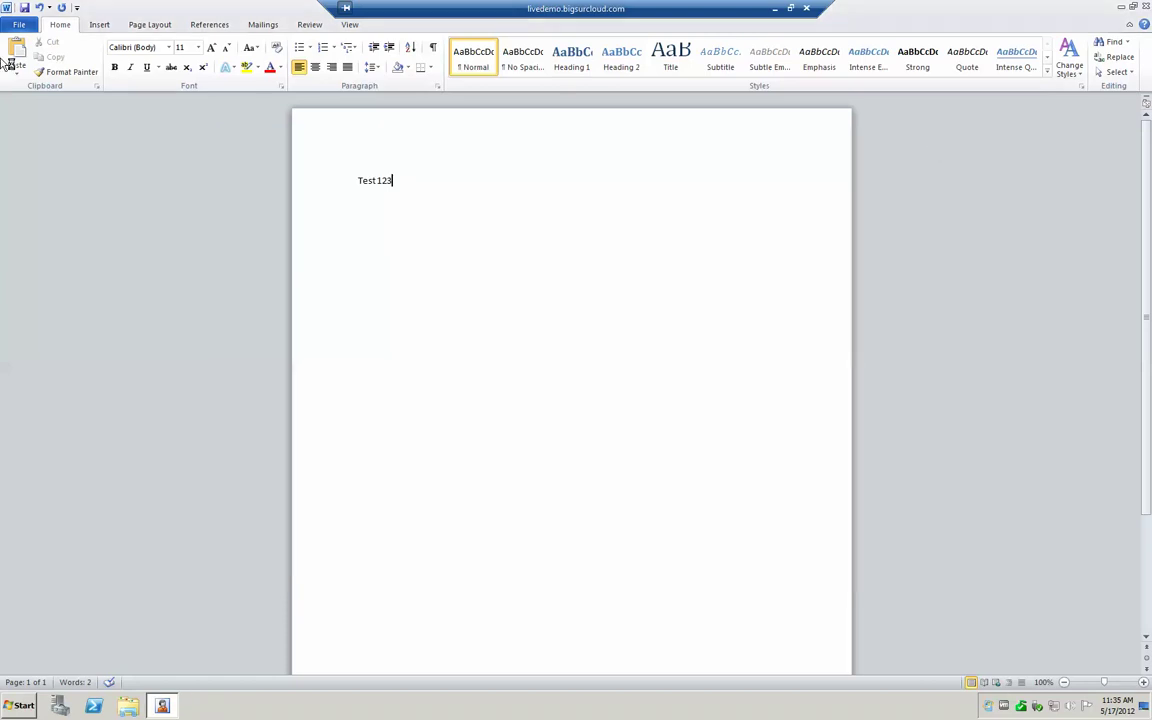
pyautogui.click(20, 25)
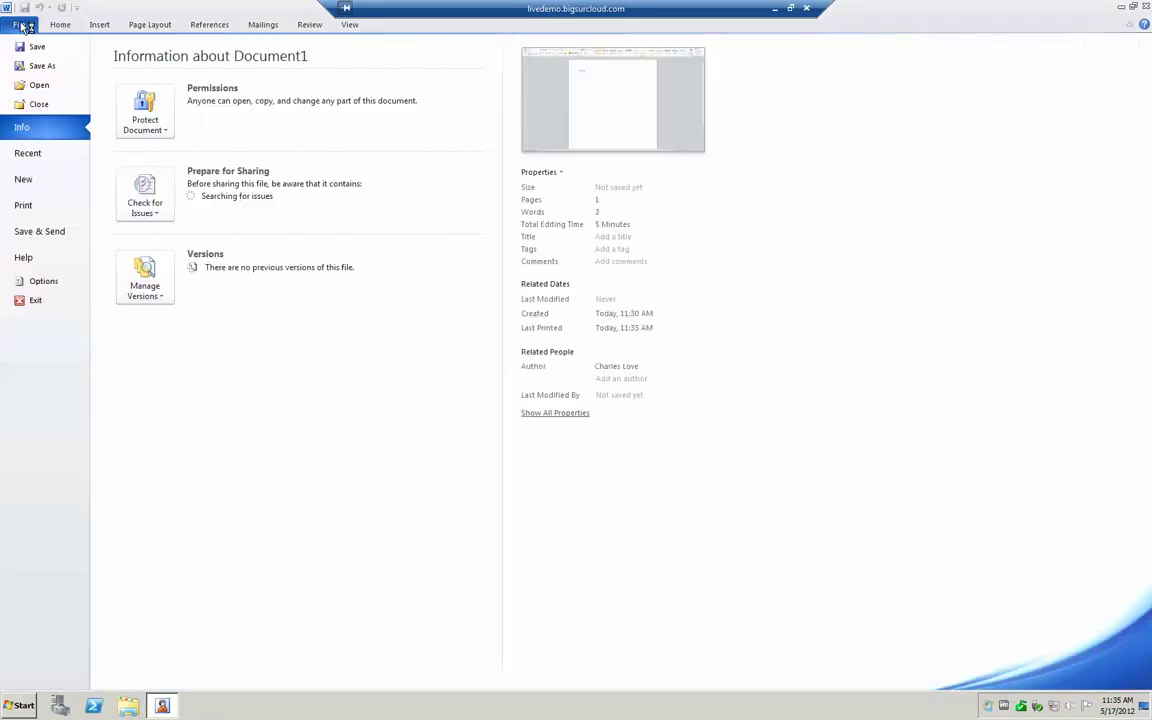
pyautogui.click(54, 206)
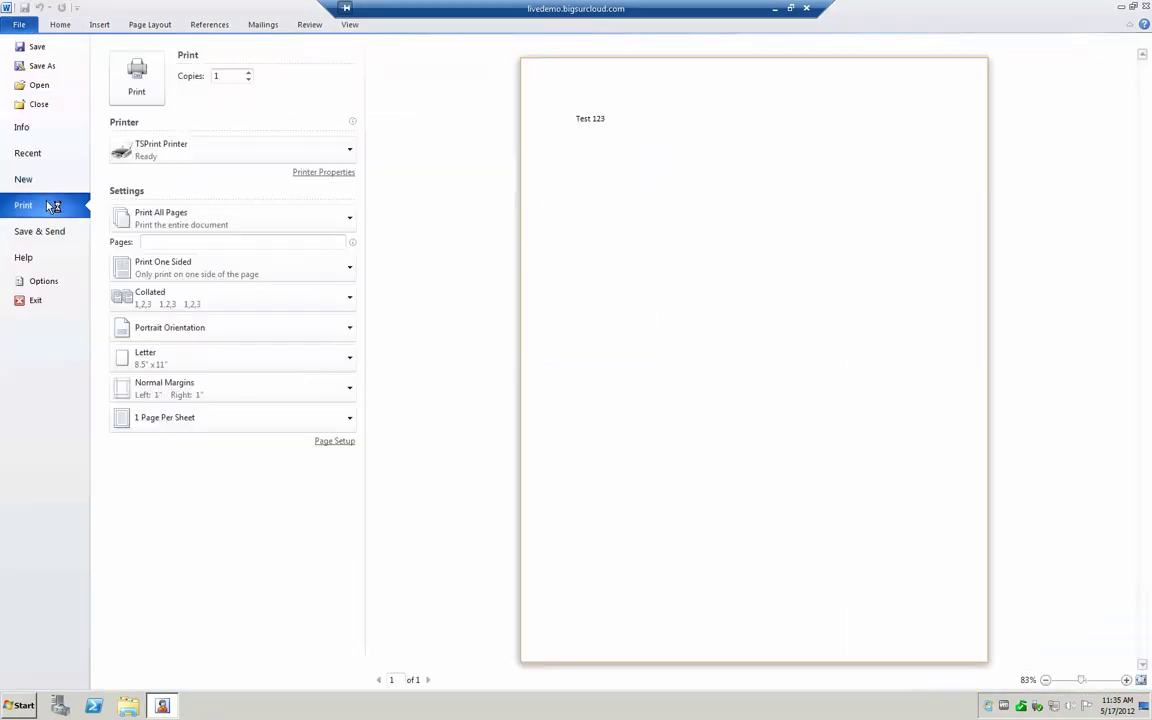
pyautogui.click(144, 87)
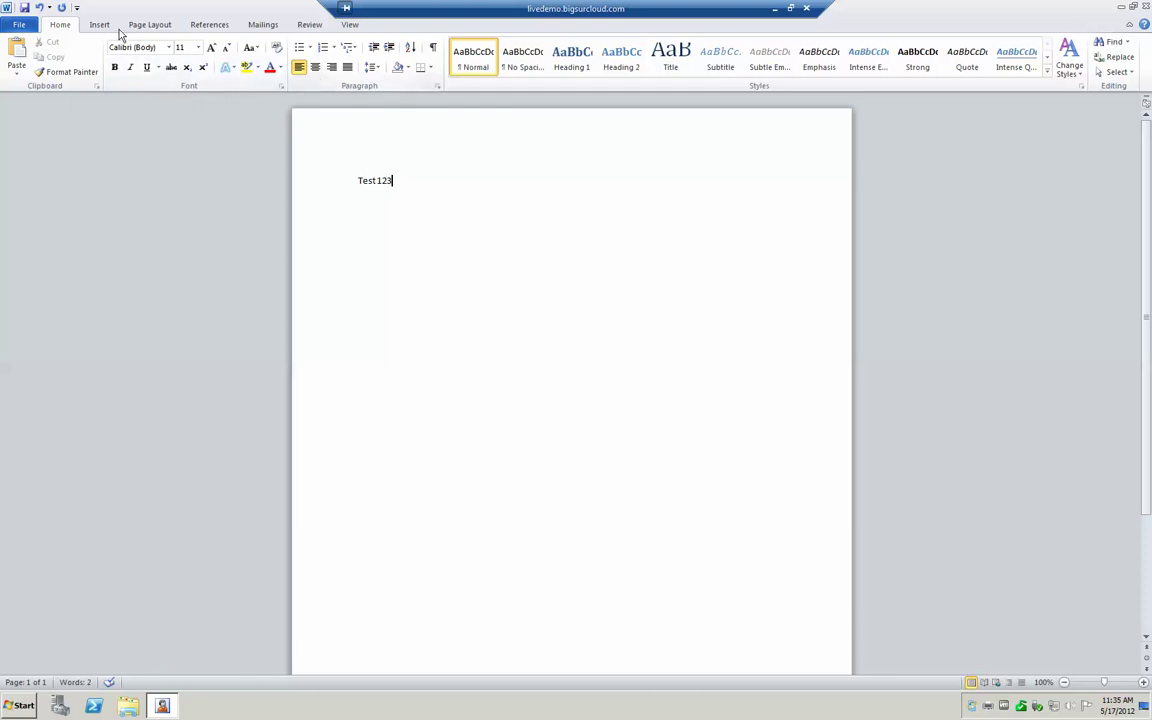
# Review the printer list on Word's print page, then minimize the remote session to the local desktop
pyautogui.click(20, 25)
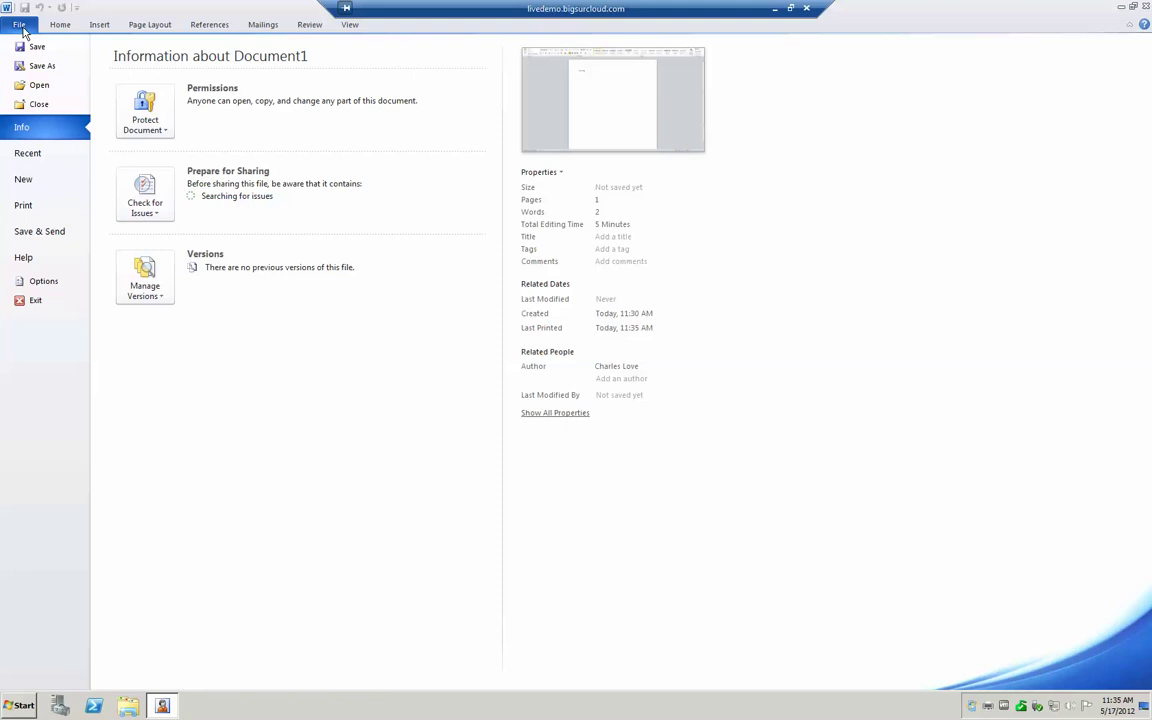
pyautogui.click(60, 210)
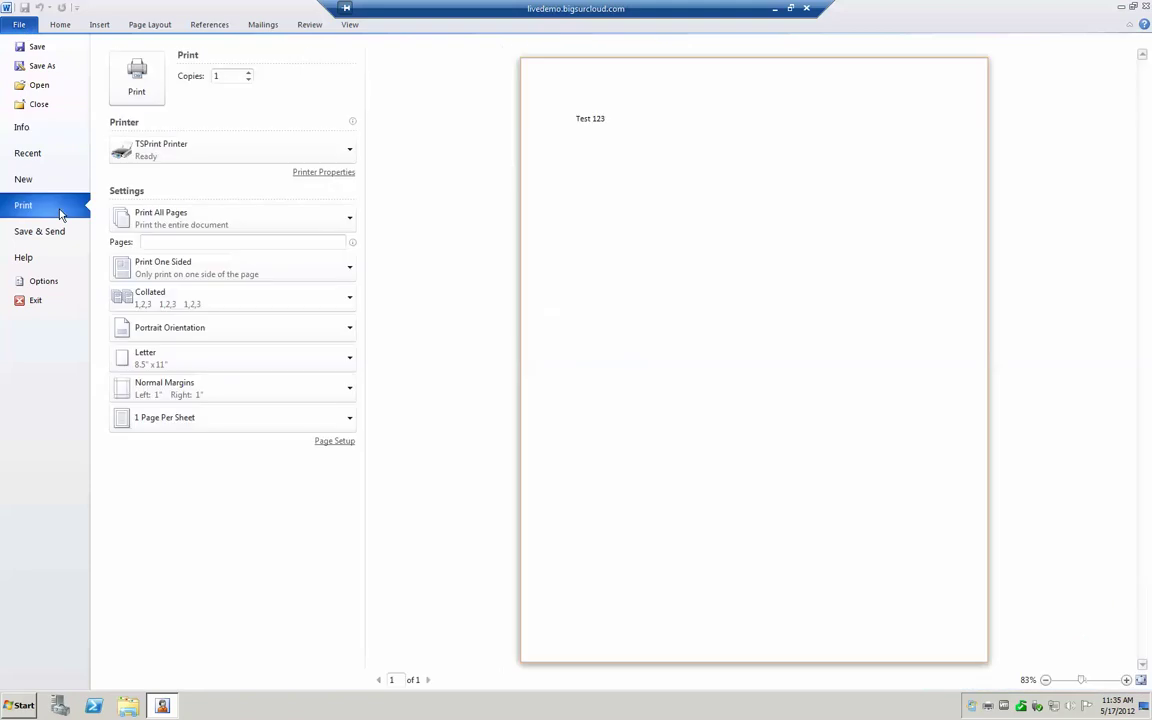
pyautogui.click(200, 160)
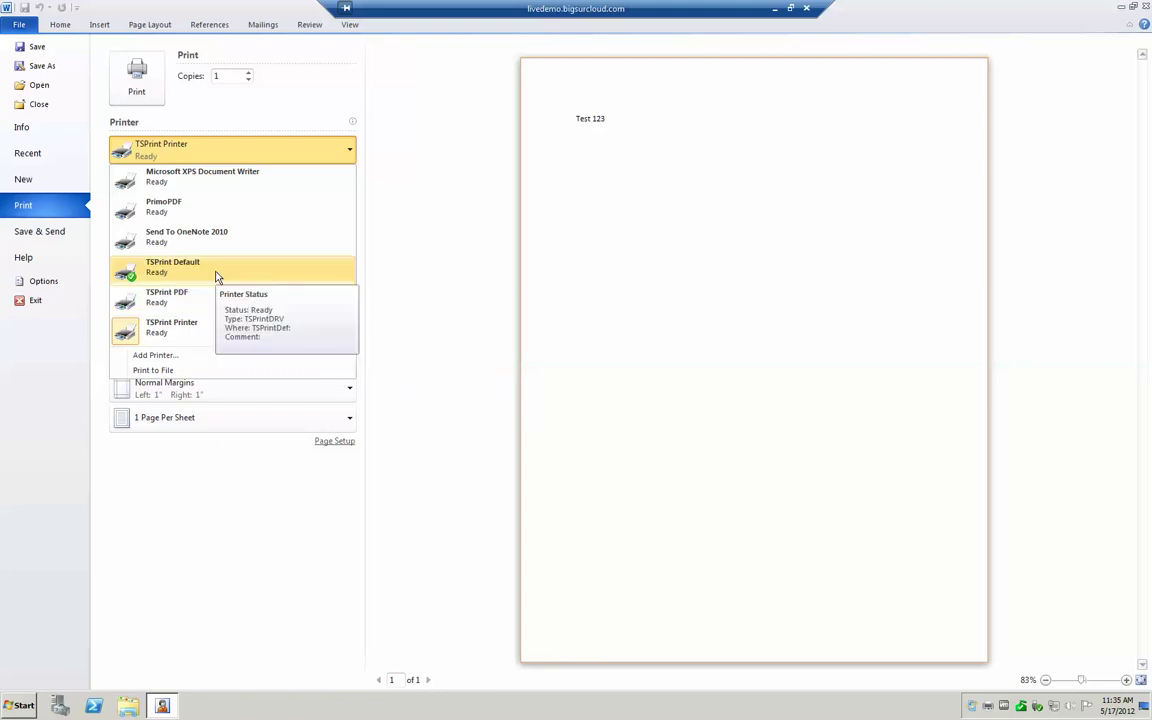
pyautogui.click(779, 8)
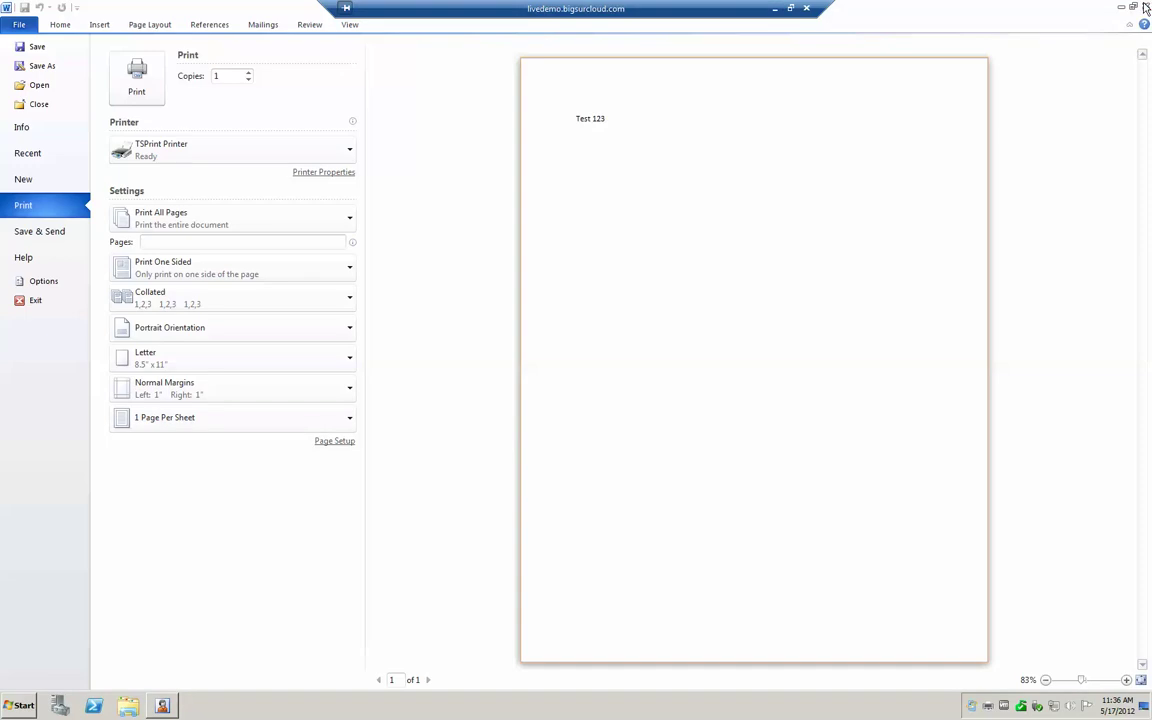
# Close Word, cancelling the Print dialog and discarding Document1 changes
pyautogui.click(1146, 7)
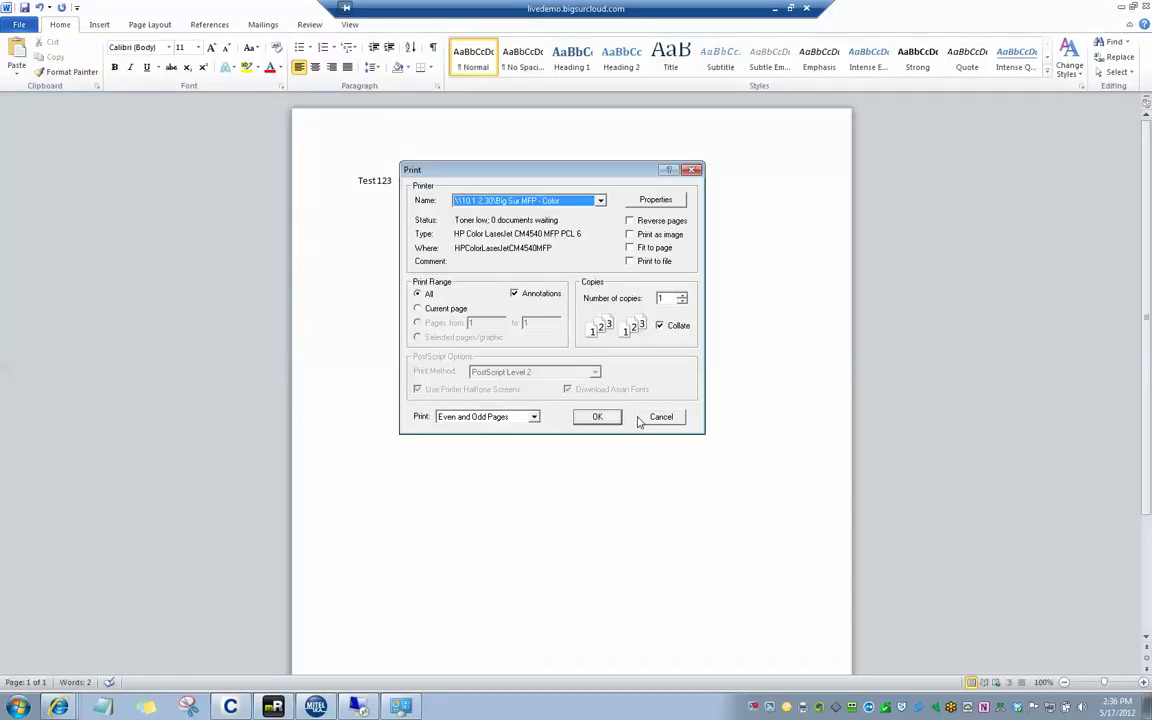
pyautogui.click(661, 416)
pyautogui.click(572, 368)
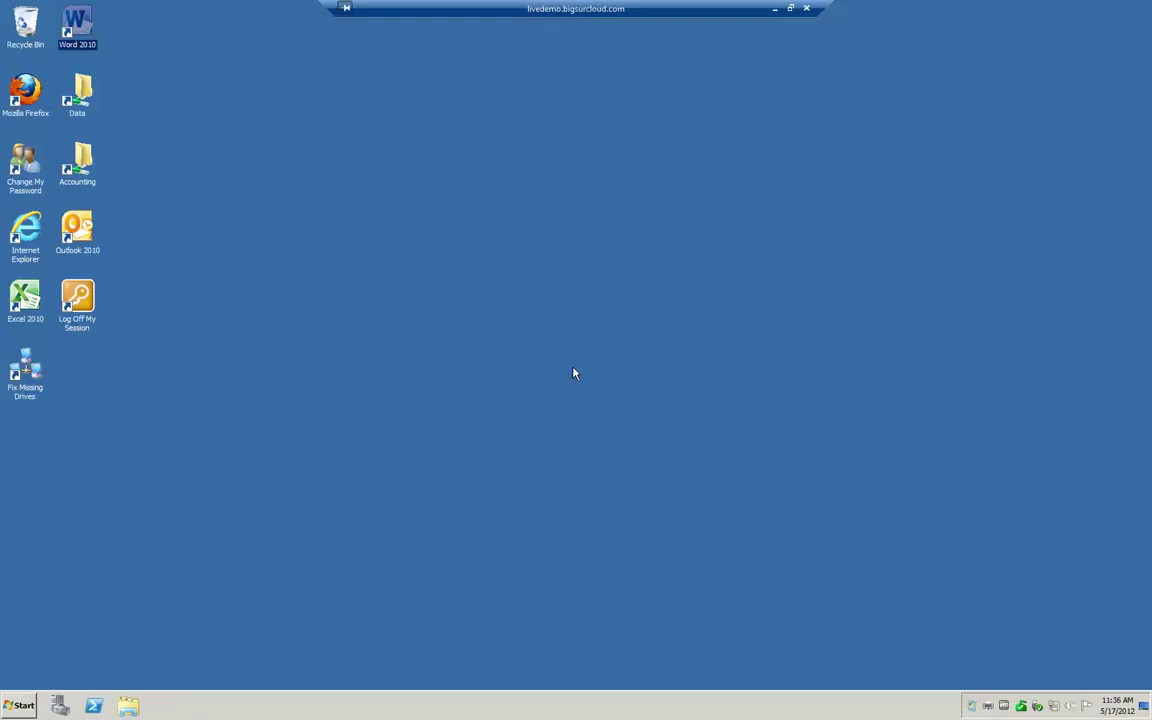